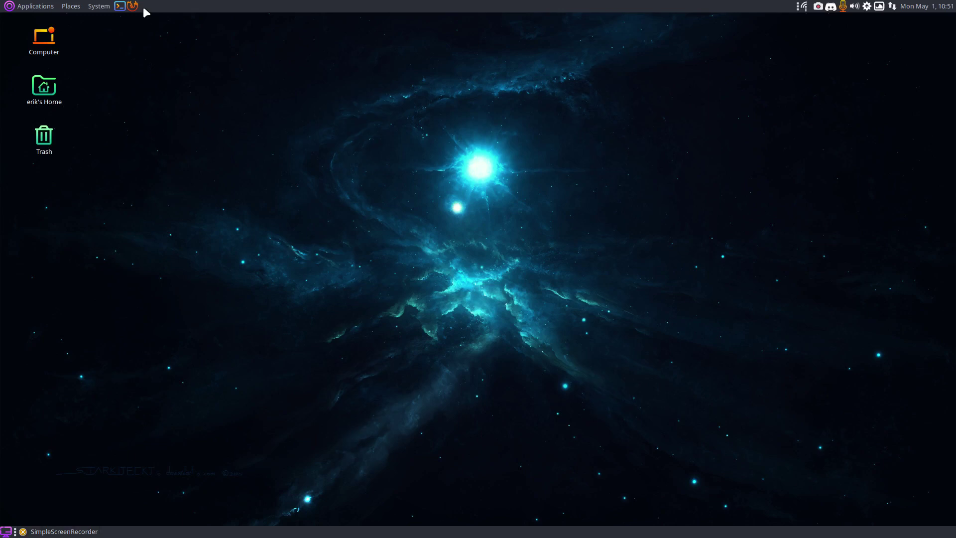
- Fully upgrade the system with sudo pacman -Syyu in a new terminal
click(120, 6)
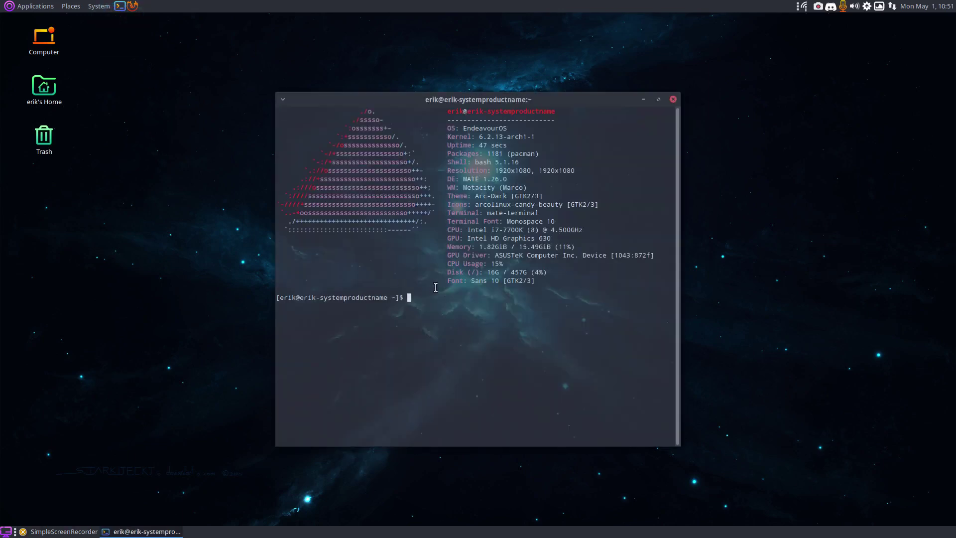
text(sudo pacman -Syyu)
key(Return)
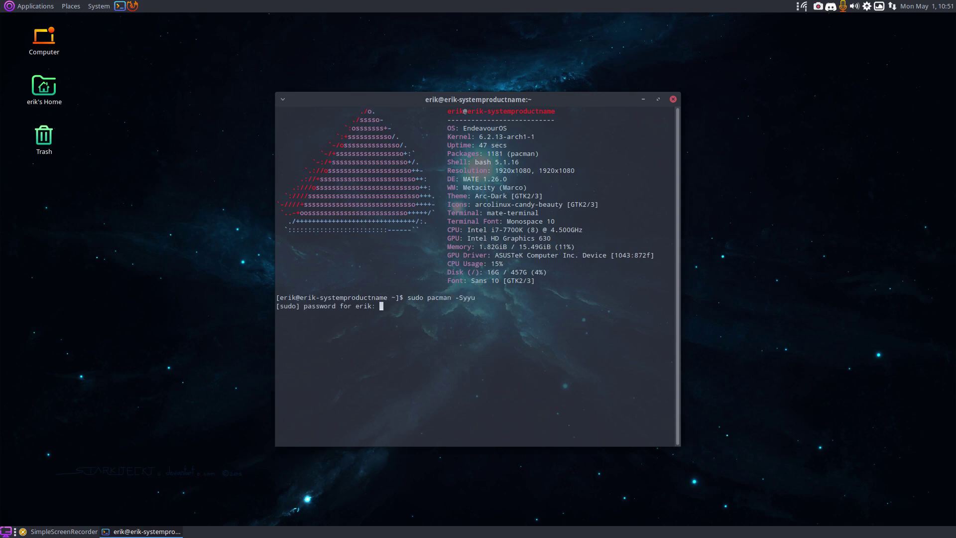
key(Return)
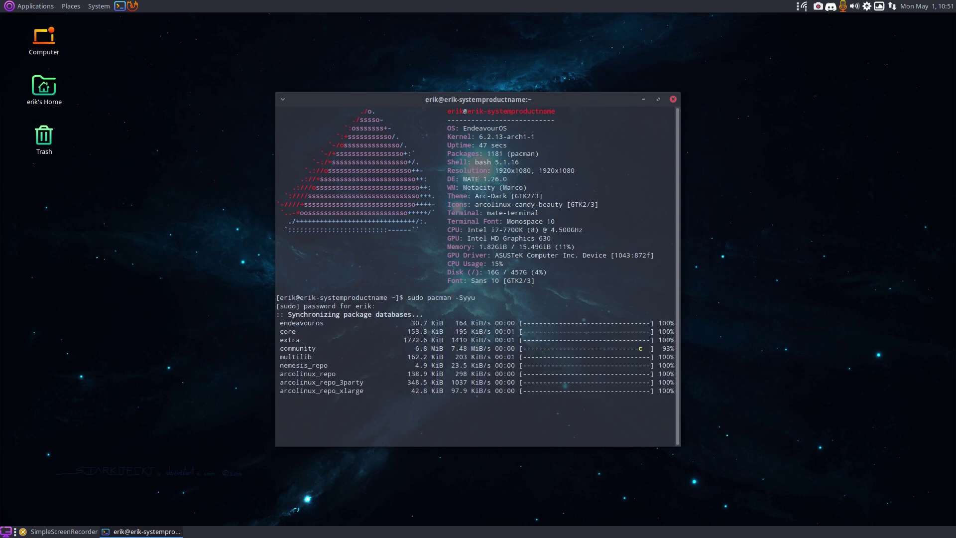
- Run upall, then downgrade upd72020x-fw to 1.0.0-1 with pacman
text(upall)
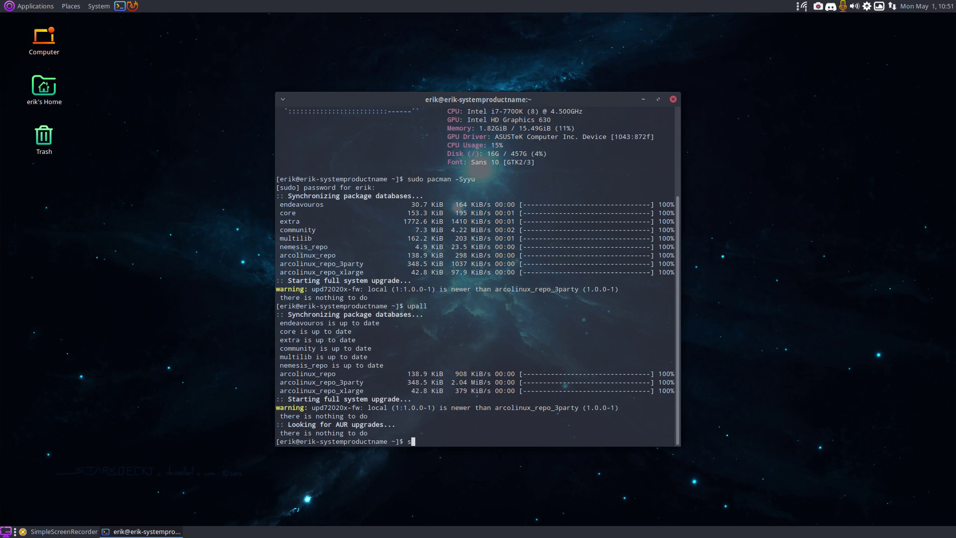
text(udo pacman -S upd7)
text(2020x-fw)
key(Return)
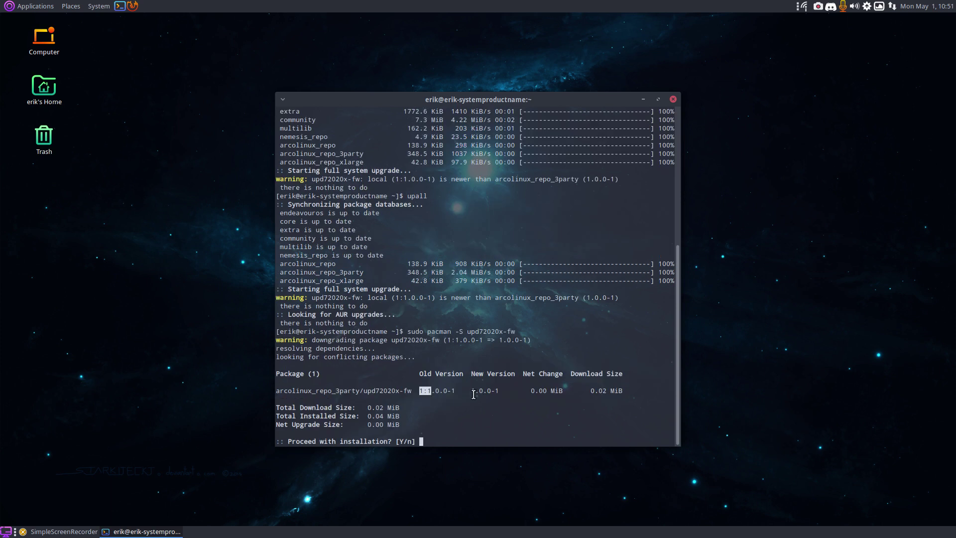
key(Return)
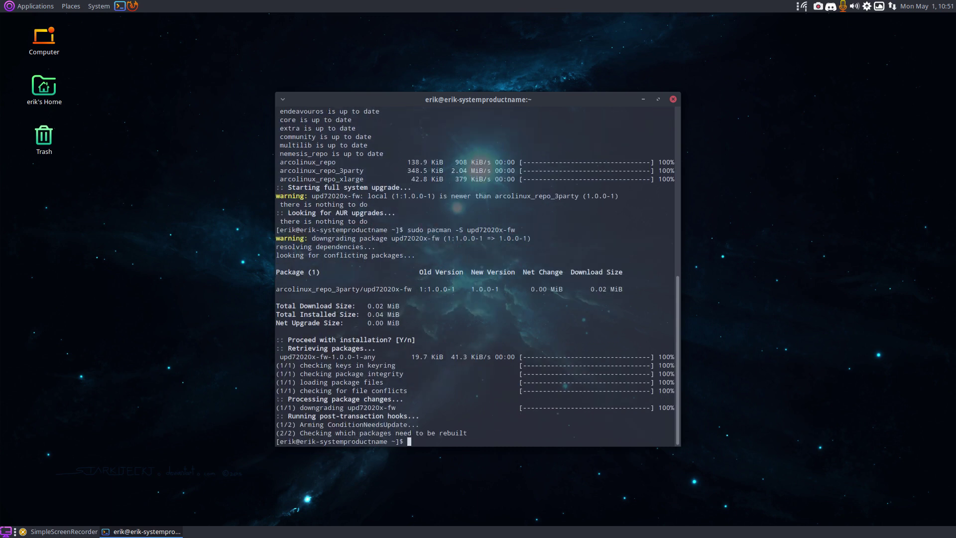
- Install arcolinux-app-git 23.05-04 with sudo pacman -S
text(sudo apt-get)
key(BackSpace)
key(BackSpace)
key(BackSpace)
key(BackSpace)
key(BackSpace)
key(BackSpace)
key(BackSpace)
text(pacman -S arcolinux-app-git)
key(Return)
key(Return)
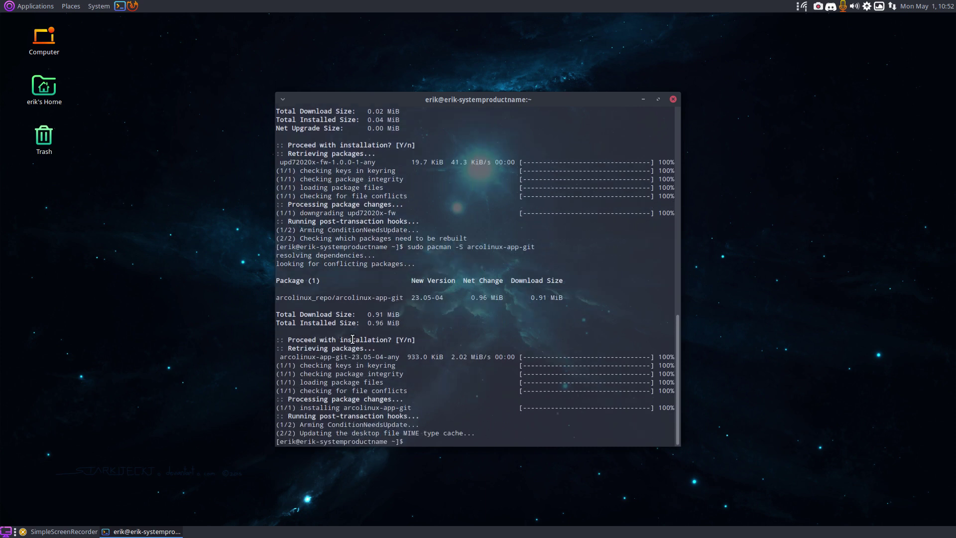
- Launch arcolinux-app from the terminal and authorize it with the password
click(35, 6)
mouse_move(53, 119)
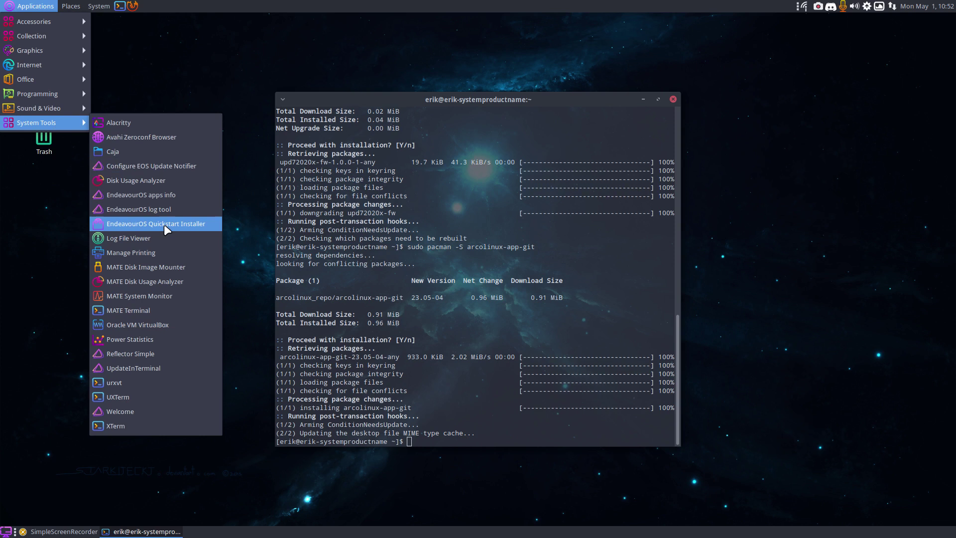
click(472, 362)
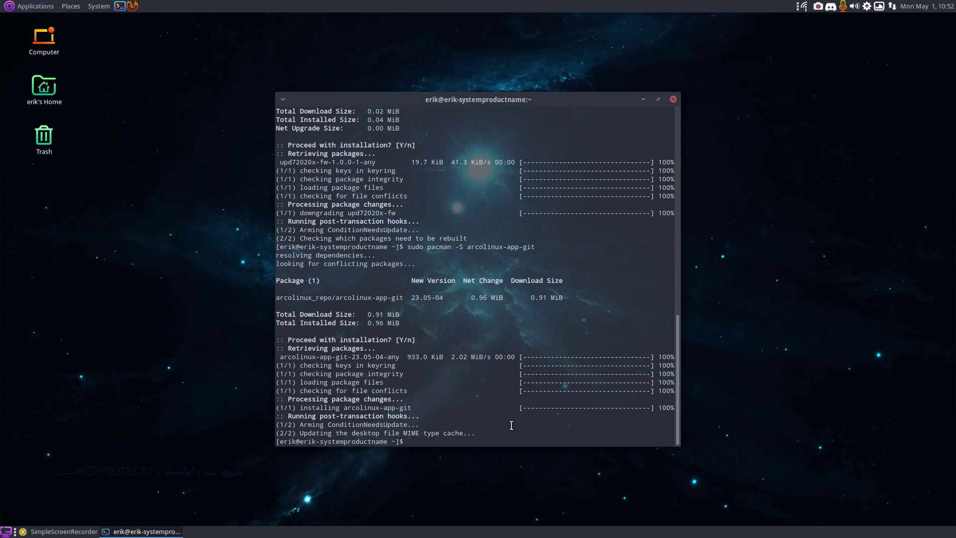
text(arcolinux-app)
key(Return)
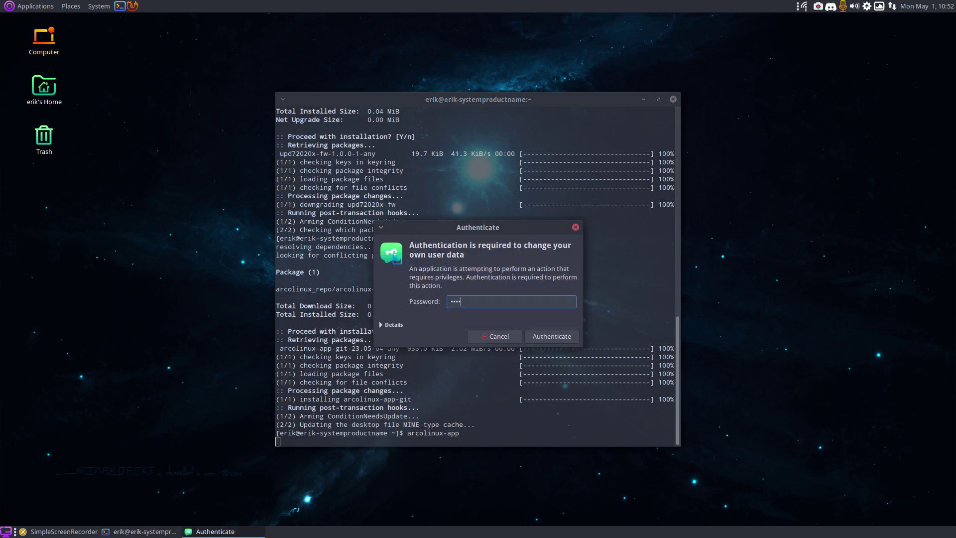
key(Return)
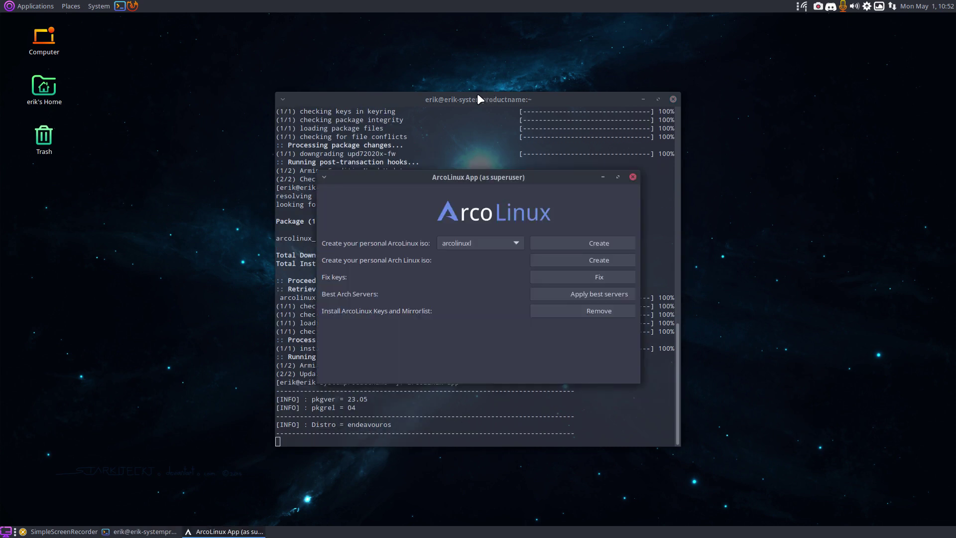
- Rearrange the terminal and ArcoLinux App windows, then browse the ISO variant list
drag(477, 99, 215, 99)
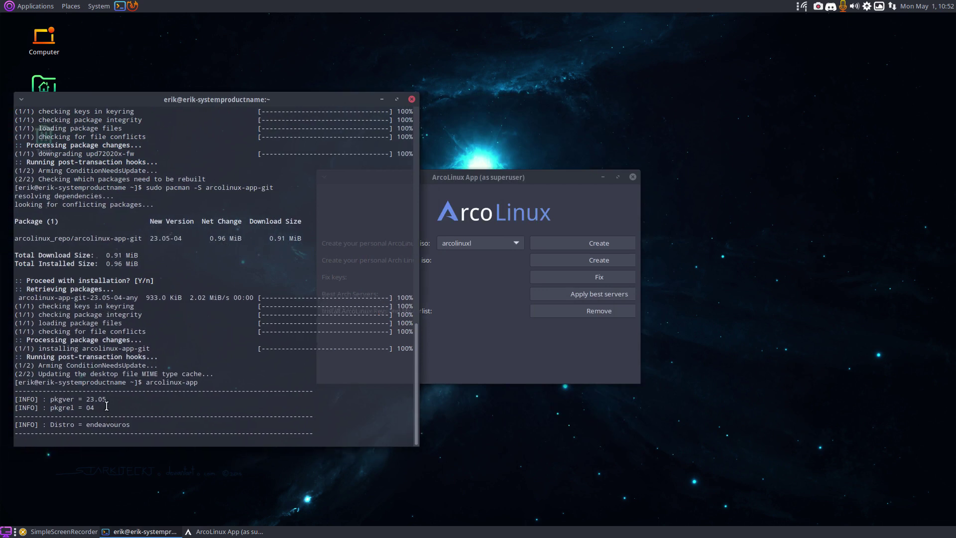
double_click(102, 424)
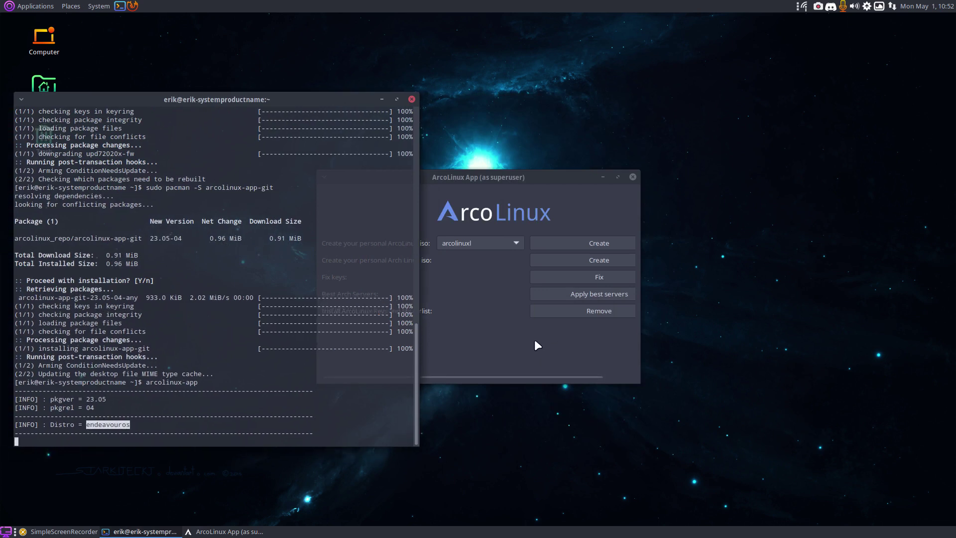
drag(483, 174, 665, 75)
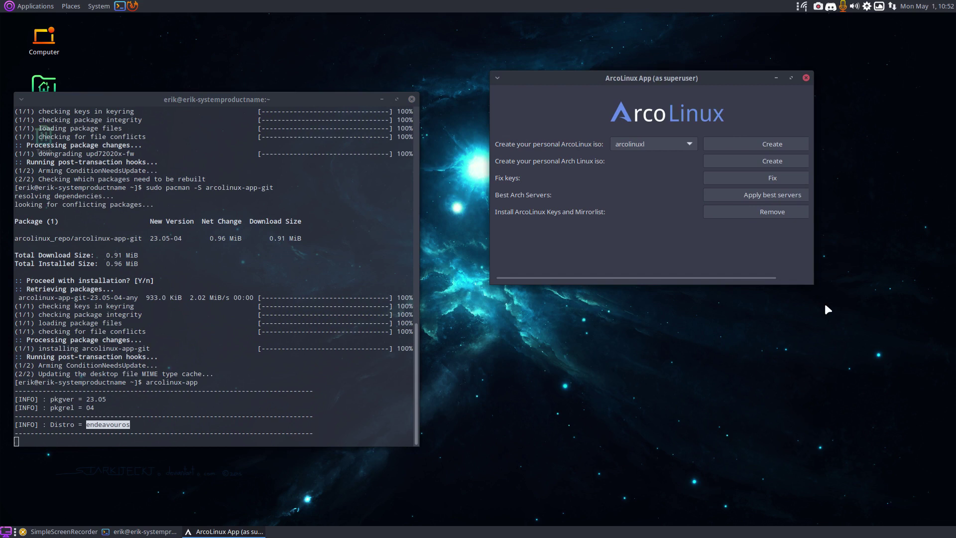
drag(809, 281, 855, 283)
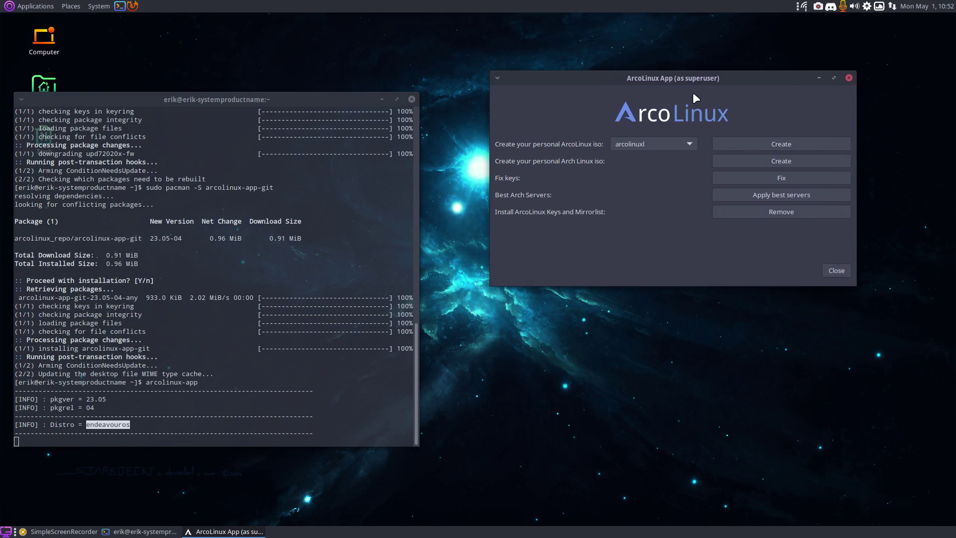
drag(689, 79, 674, 135)
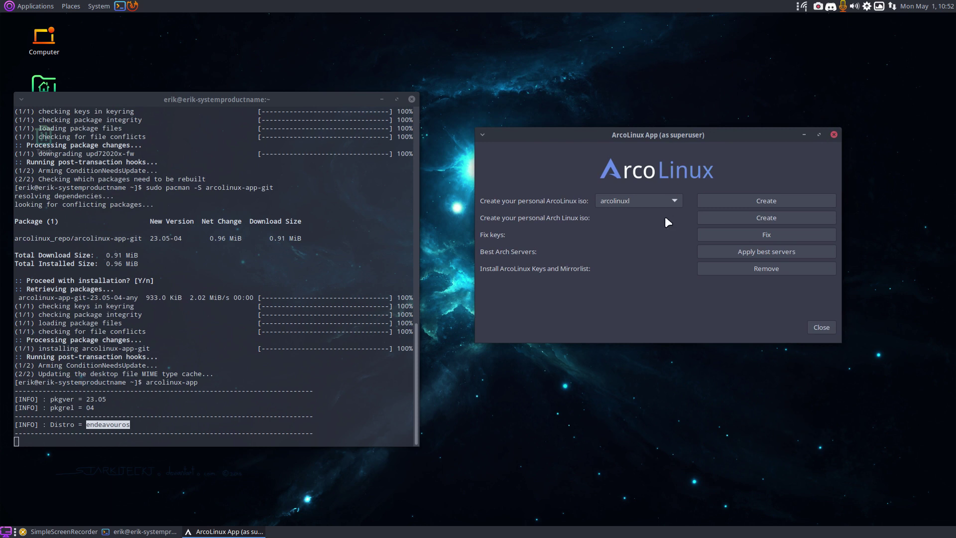
click(661, 201)
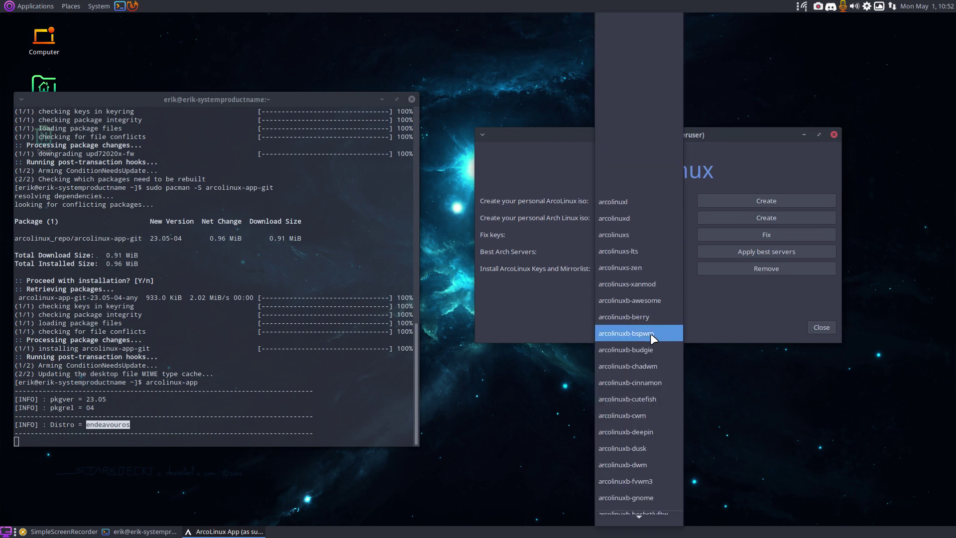
scroll(650, 344, down, 3)
scroll(651, 349, down, 2)
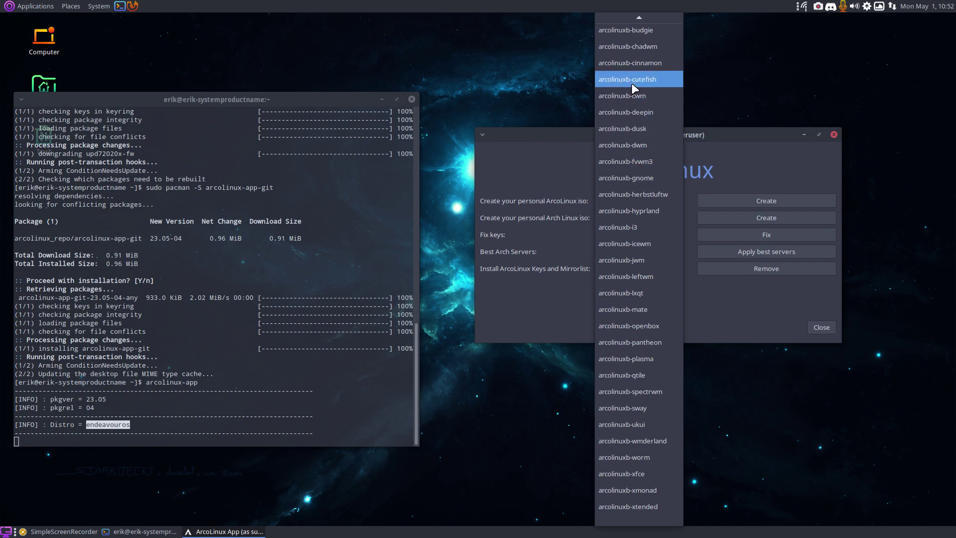
- Pick arcolinuxb-chadwm, start the ISO build and review Alacritty's package download output
click(641, 48)
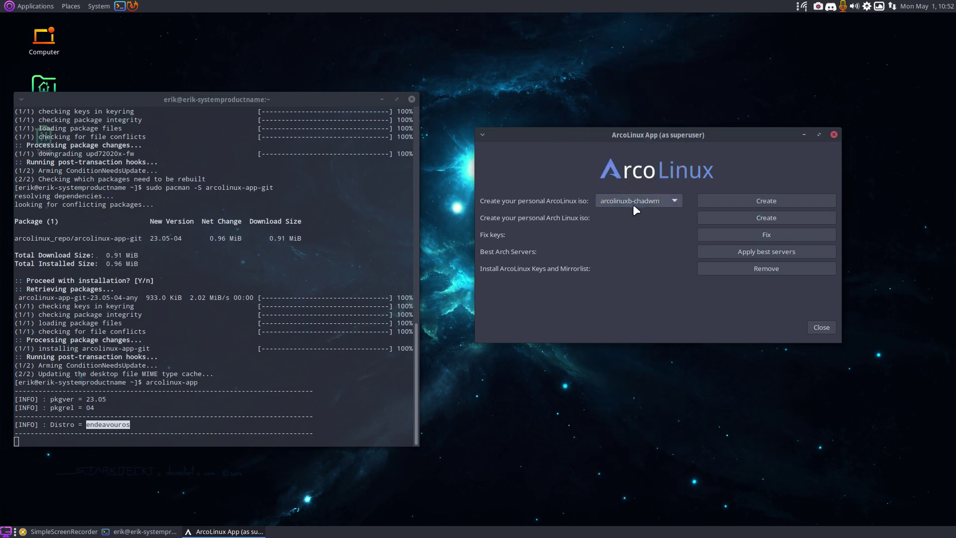
click(745, 199)
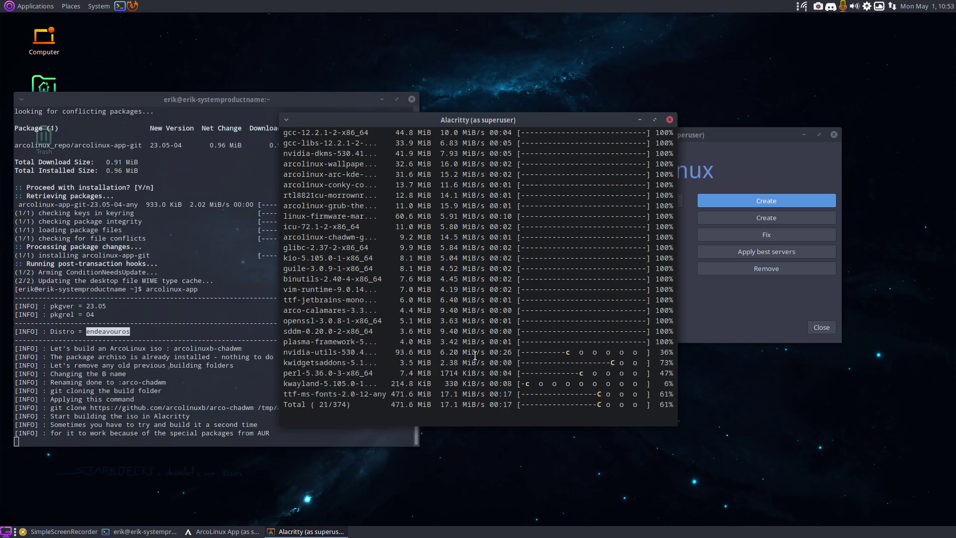
scroll(468, 355, up, 15)
scroll(468, 356, up, 20)
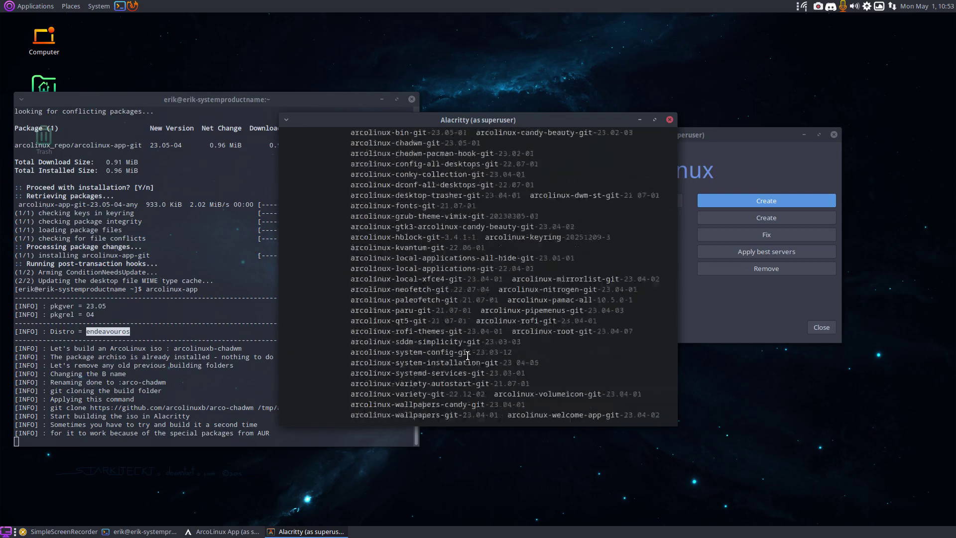
scroll(468, 356, up, 20)
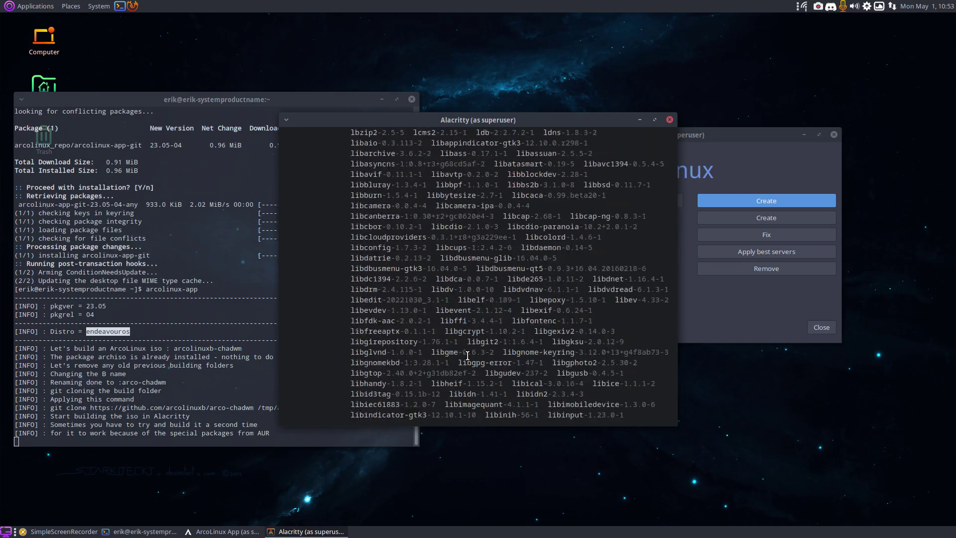
- Maximize the build window and review the package list, highlighting arcolinux-common-git
click(654, 120)
scroll(304, 381, up, 10)
scroll(304, 381, up, 1)
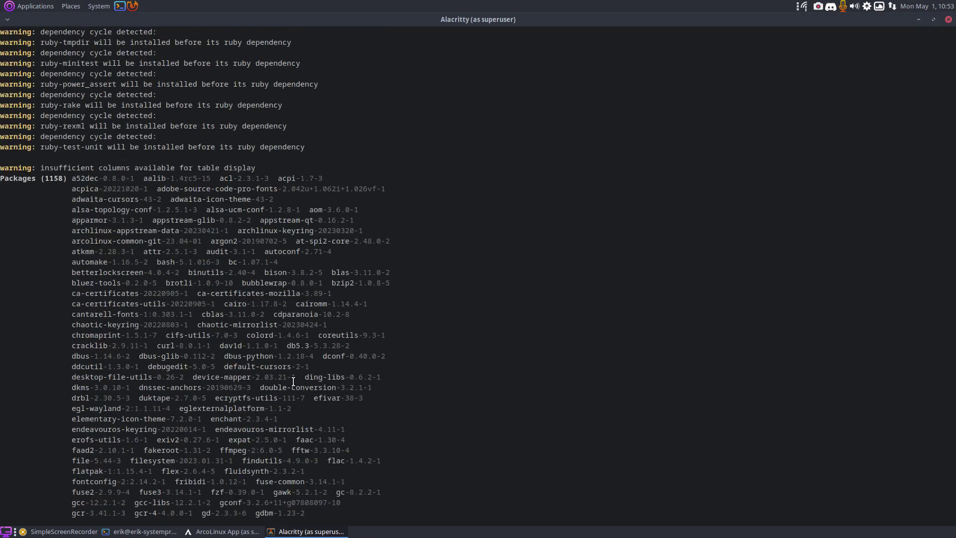
drag(72, 179, 168, 344)
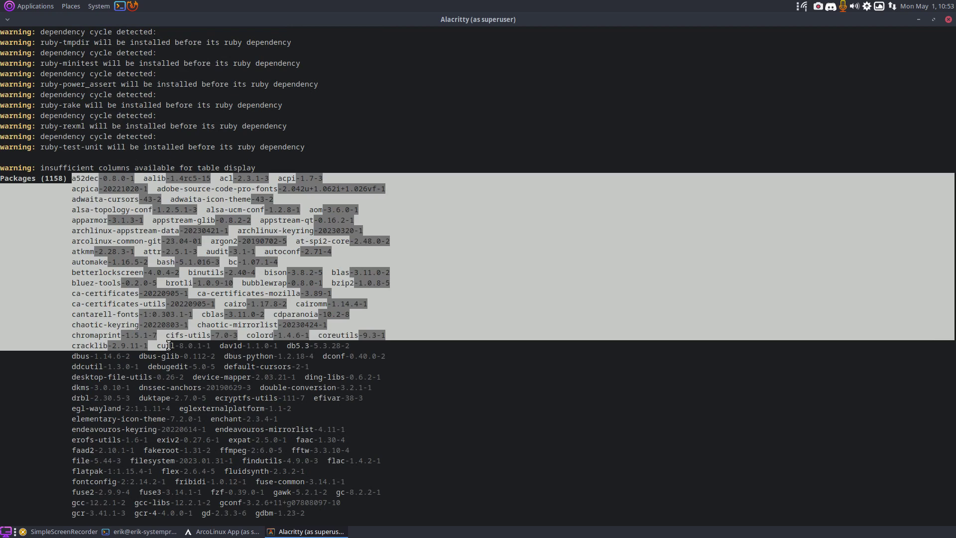
click(88, 245)
drag(73, 242, 157, 242)
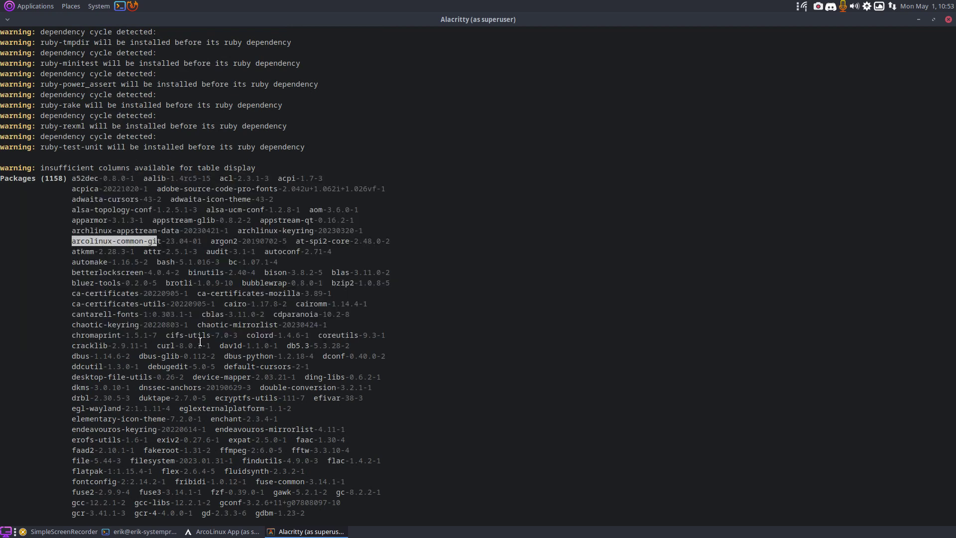
scroll(200, 342, down, 20)
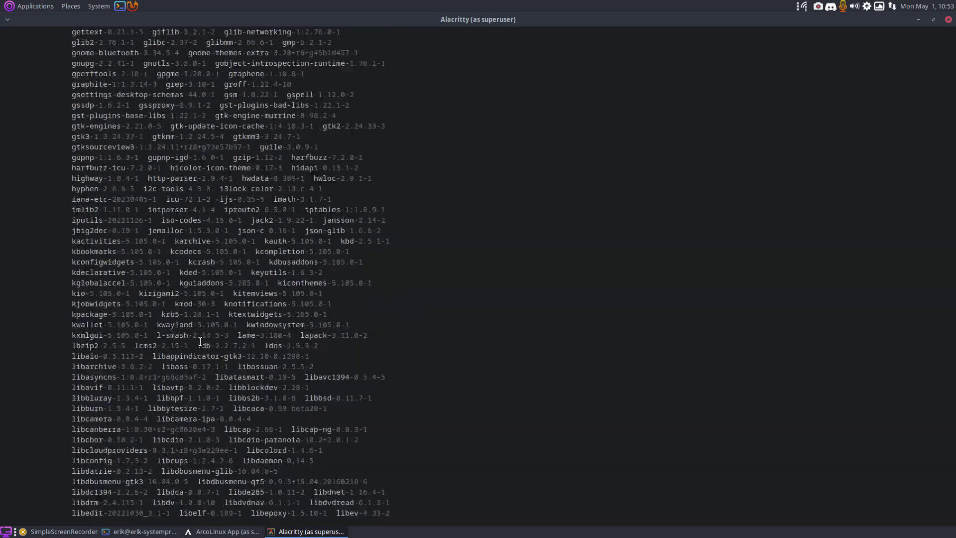
scroll(200, 342, down, 20)
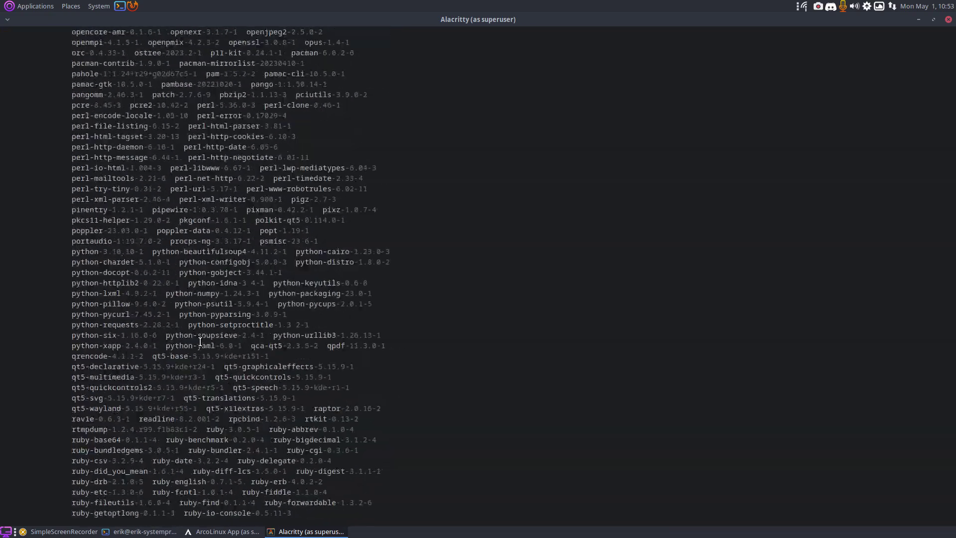
scroll(200, 342, down, 20)
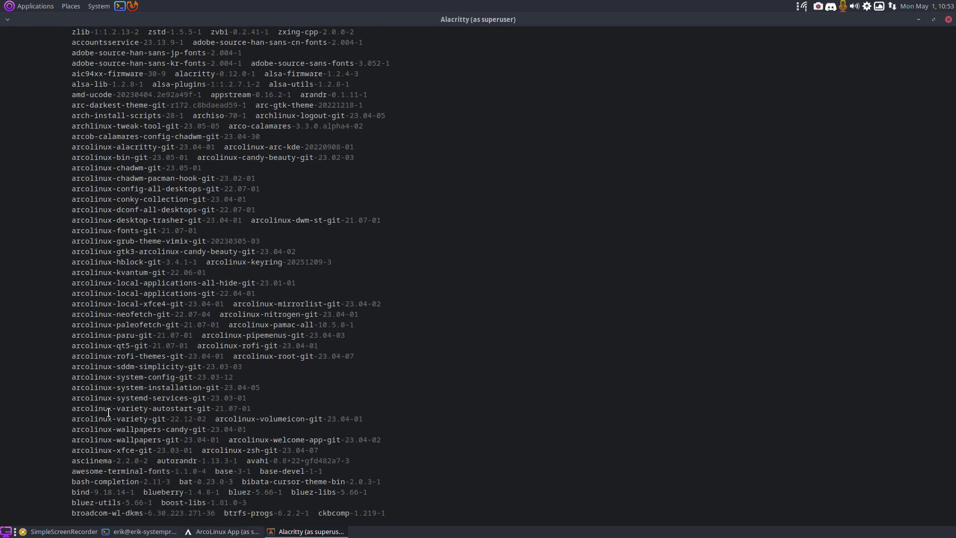
- Accept 'Proceed with installation?' and move the build window aside while it finishes
drag(95, 388, 86, 366)
drag(158, 452, 38, 159)
scroll(405, 376, up, 20)
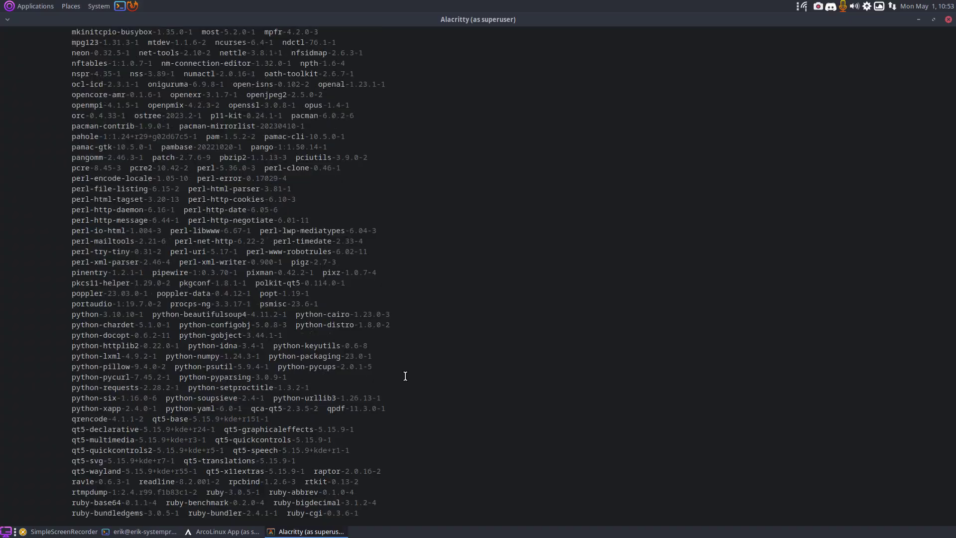
scroll(405, 376, up, 20)
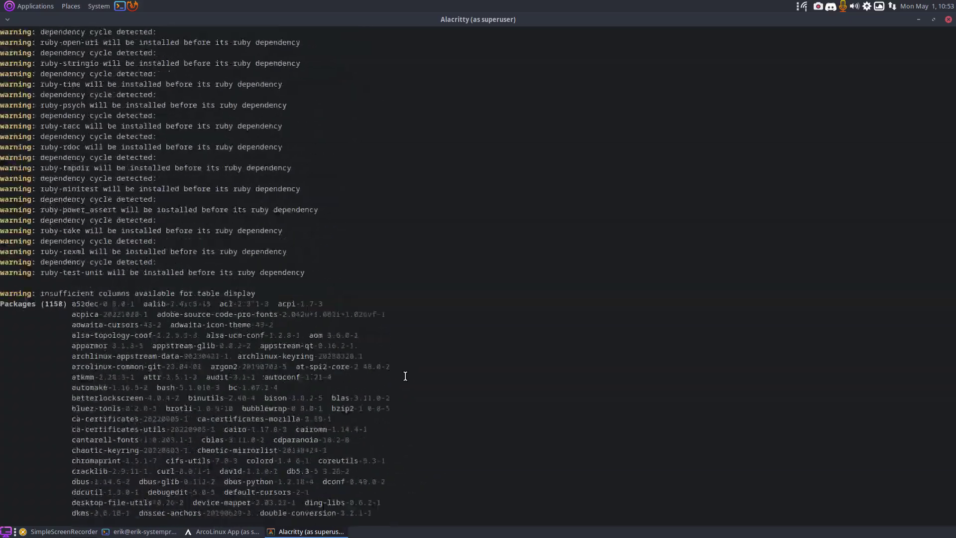
scroll(405, 376, down, 15)
scroll(405, 376, down, 20)
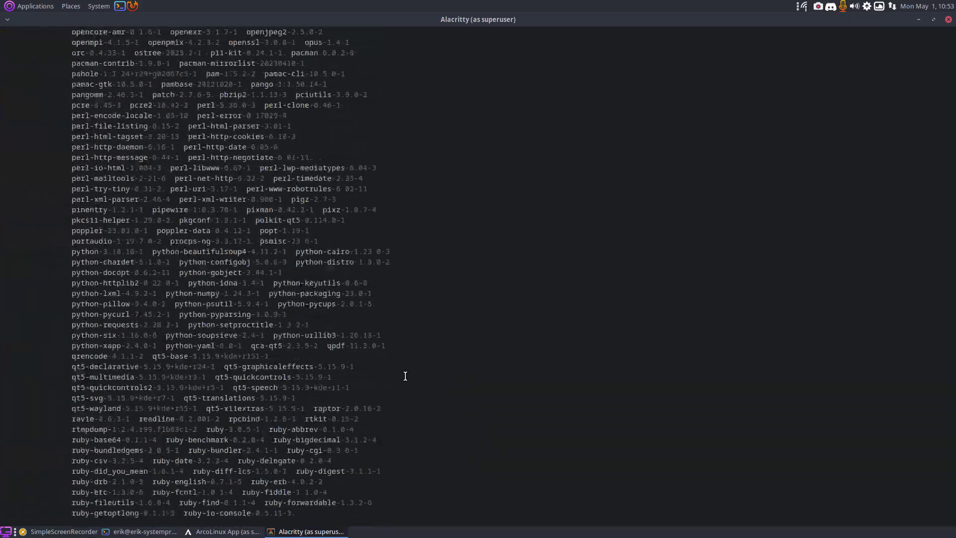
scroll(405, 376, down, 20)
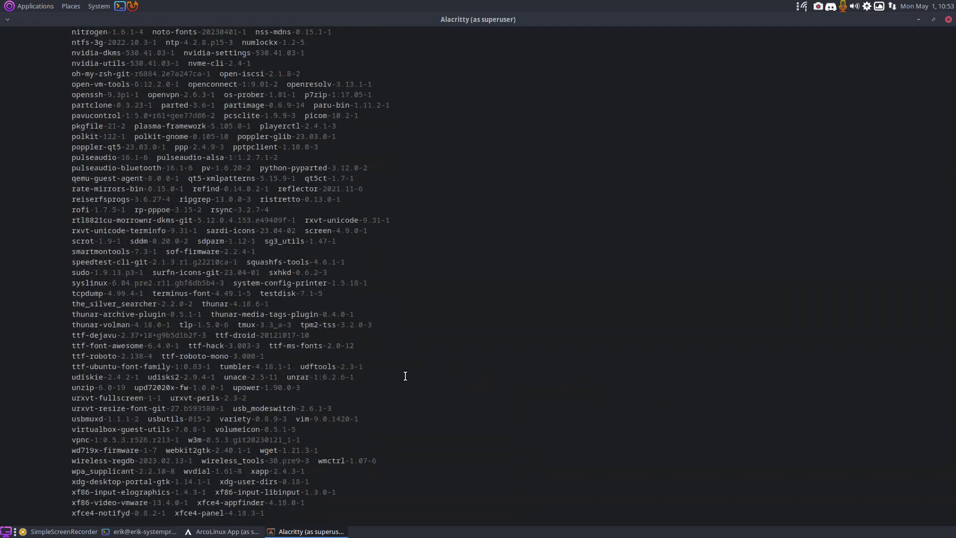
key(Return)
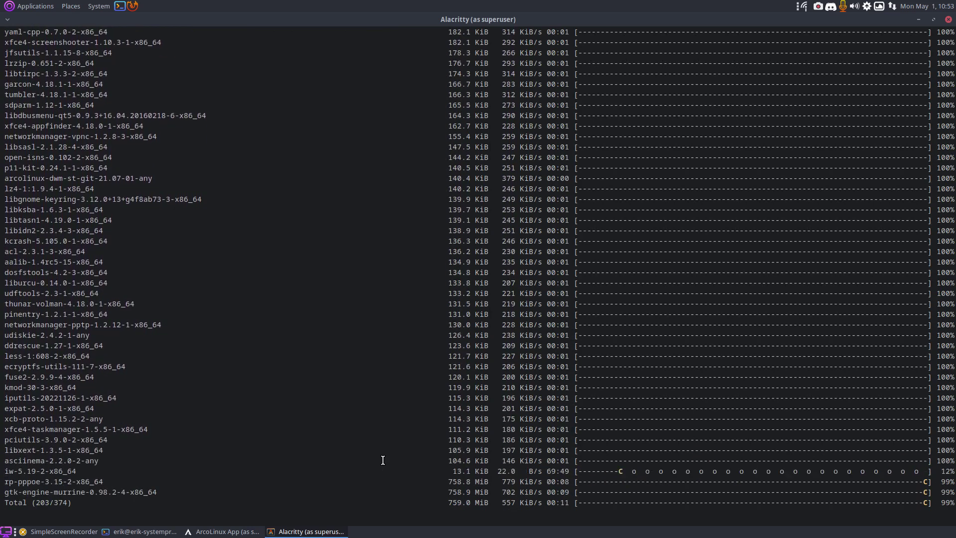
drag(806, 19, 360, 60)
mouse_move(307, 531)
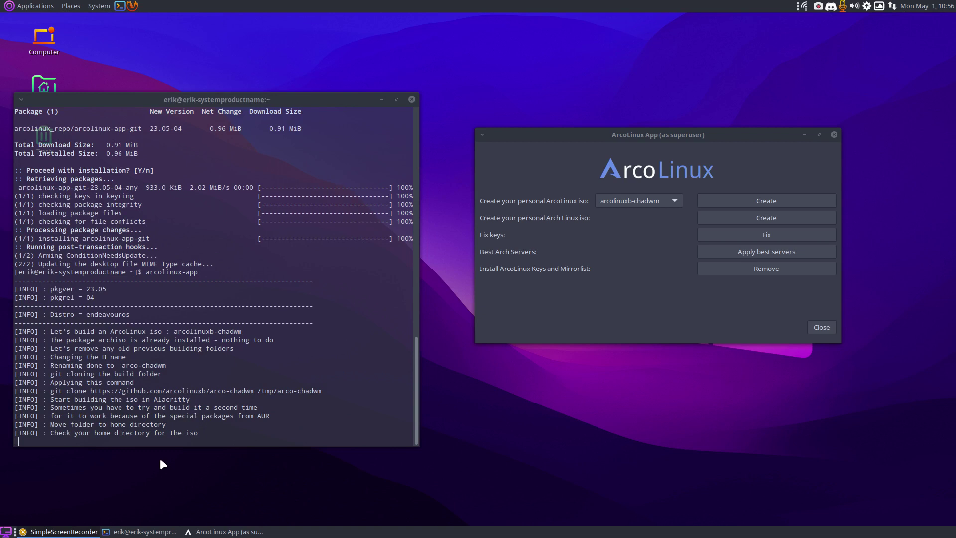
- Open home, then ArcoLinuxB-Out with its chadwm ISO md5, sha1 and sha256 files; move it aside
click(63, 435)
drag(64, 434, 199, 434)
double_click(40, 82)
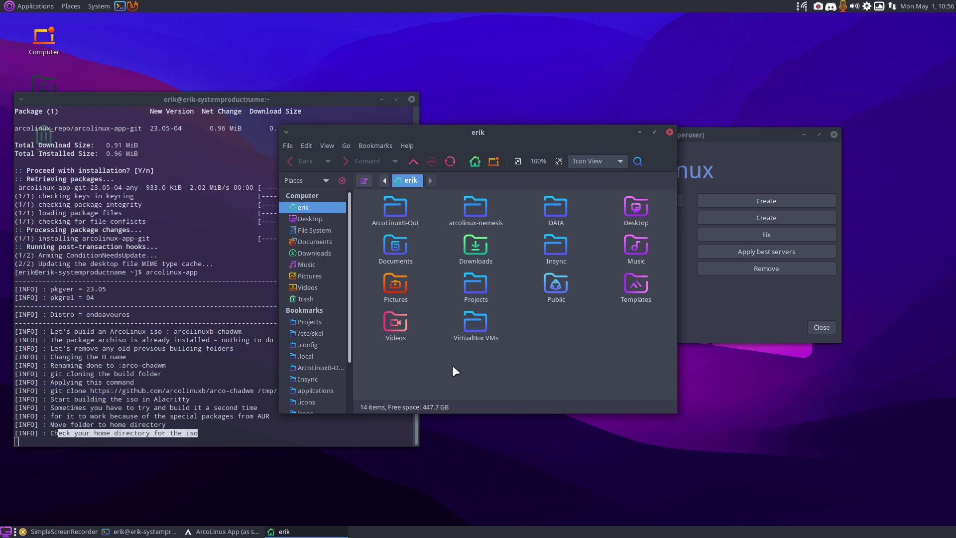
click(392, 214)
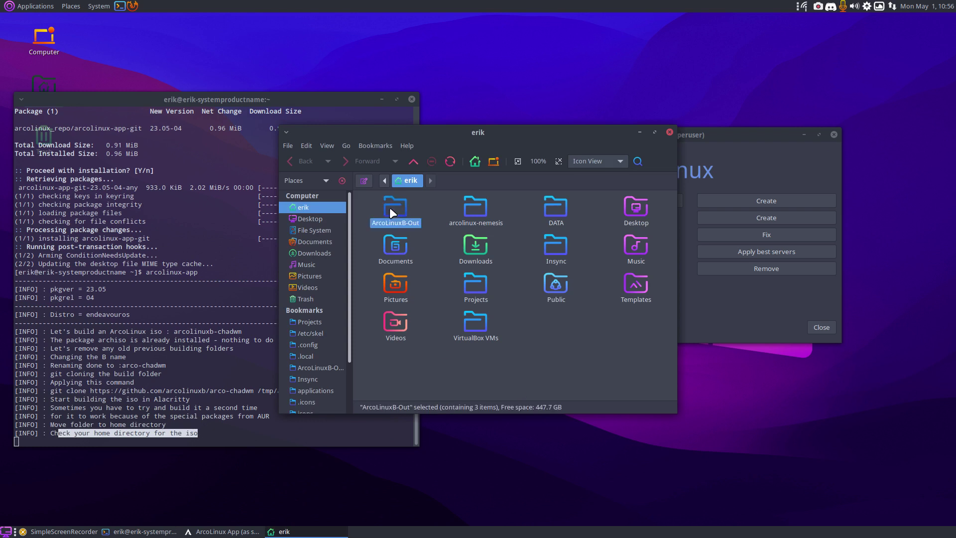
double_click(390, 209)
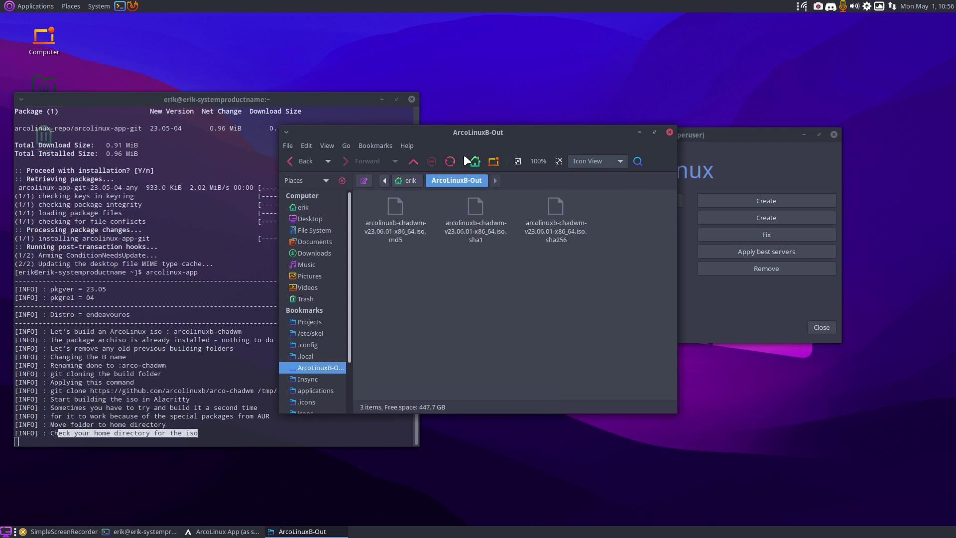
drag(493, 130, 577, 165)
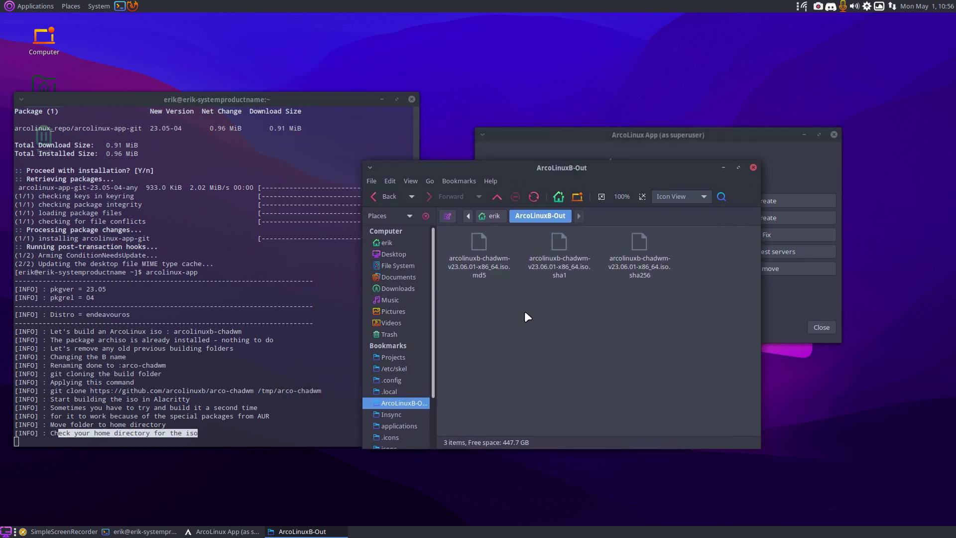
drag(552, 173, 616, 218)
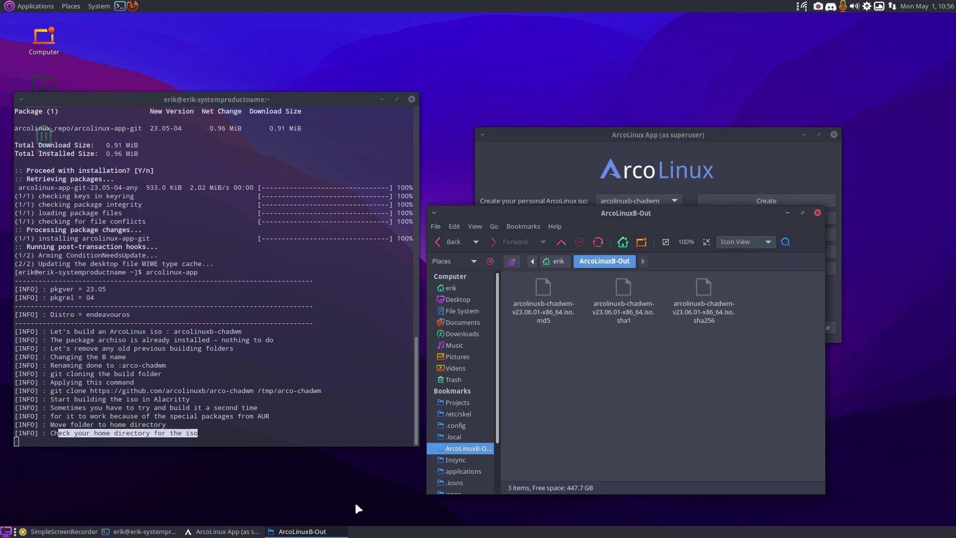
click(290, 499)
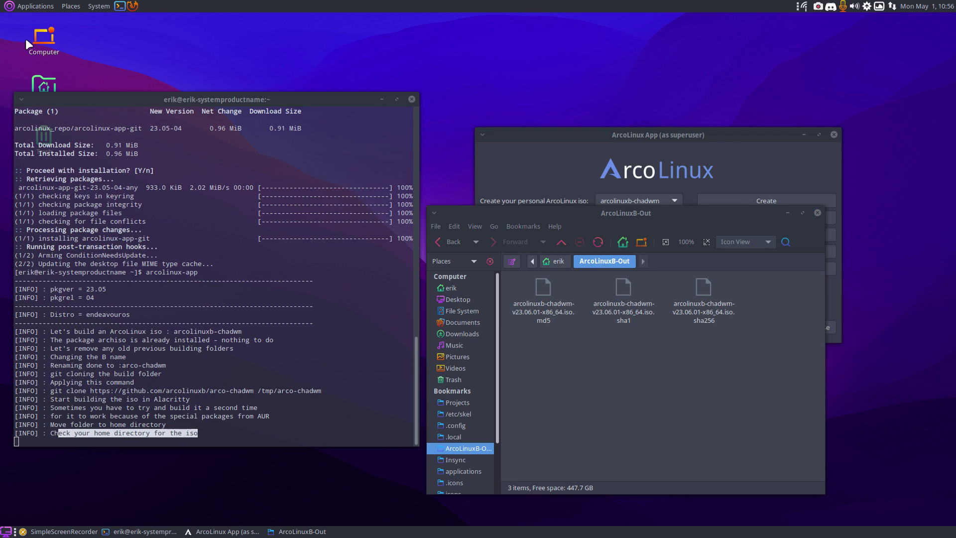
- Open File System via Computer, dismissing the SSD mount error, and bring up the root folder's context menu
double_click(42, 39)
double_click(395, 224)
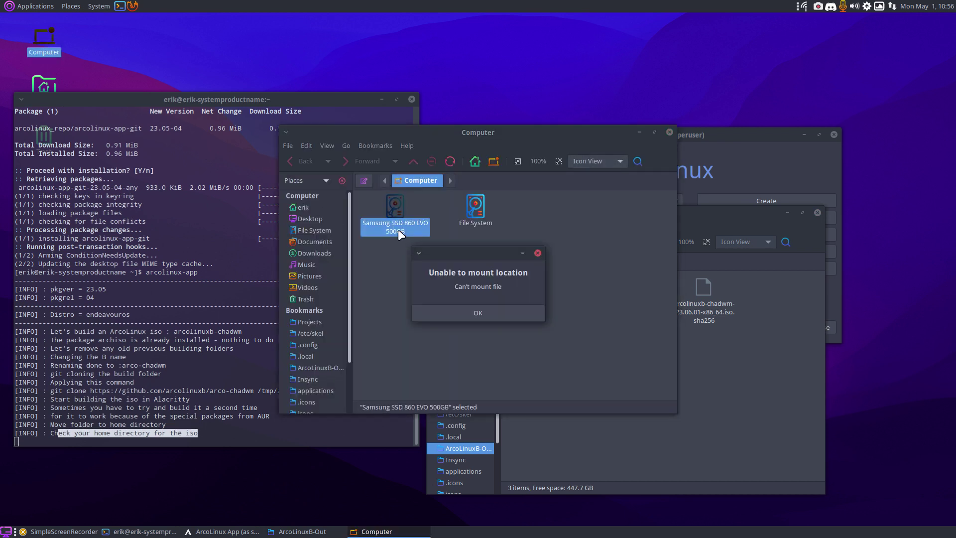
click(479, 312)
double_click(471, 215)
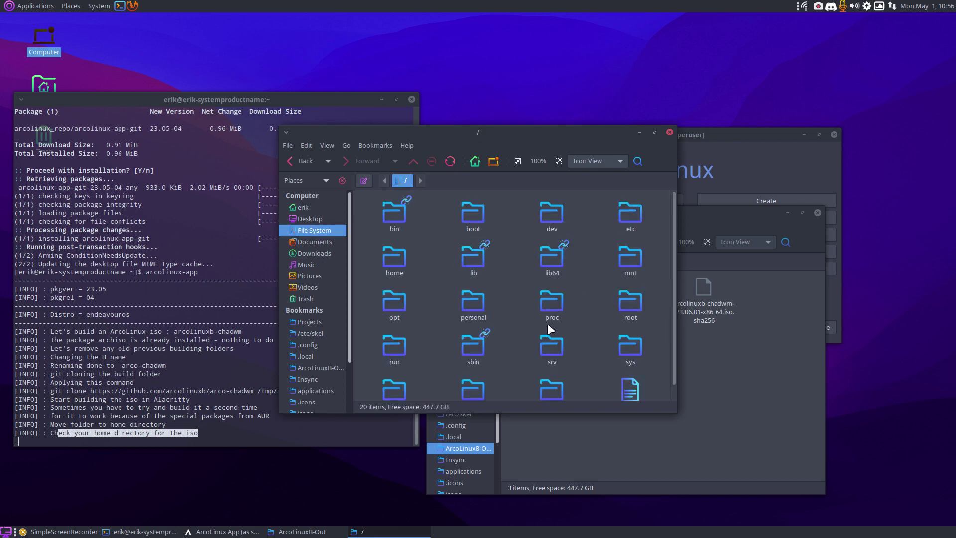
right_click(517, 347)
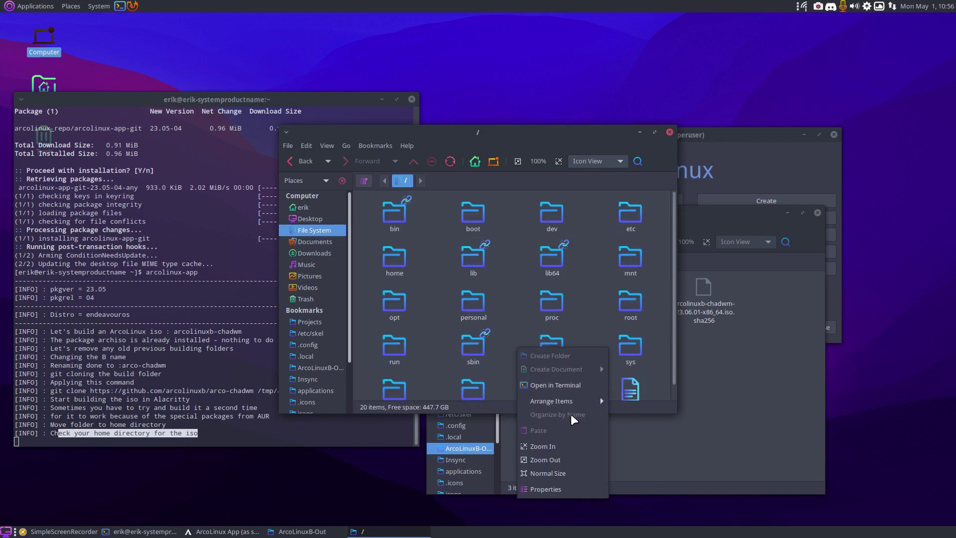
- Open a terminal at /, switch to root with su, and list /root and /root/ArcoLinuxB-Out
click(567, 384)
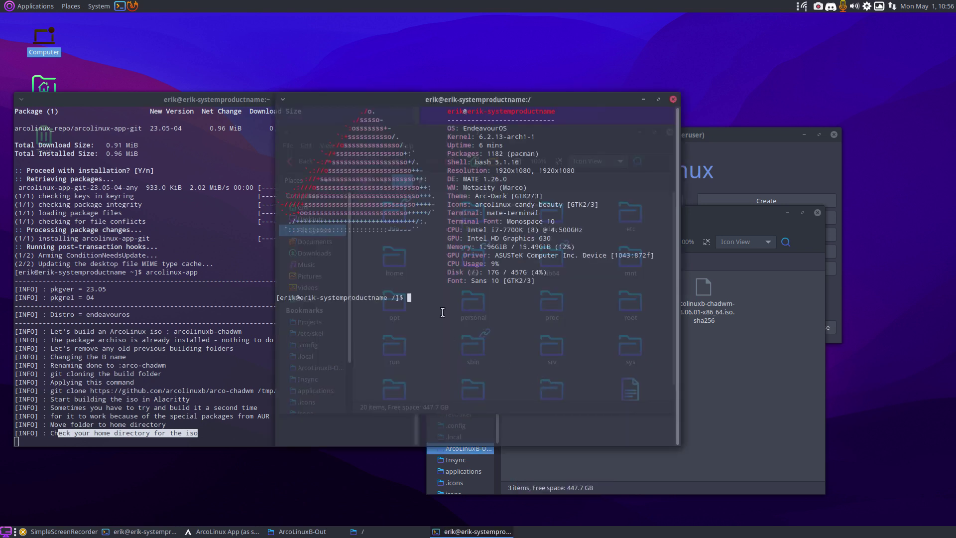
text(su)
key(Return)
key(Return)
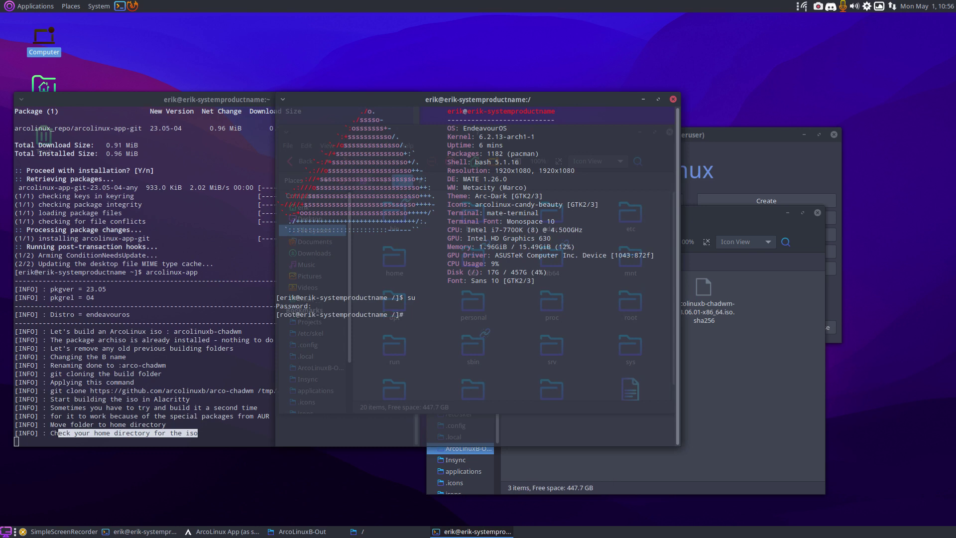
text(cd /root)
key(Return)
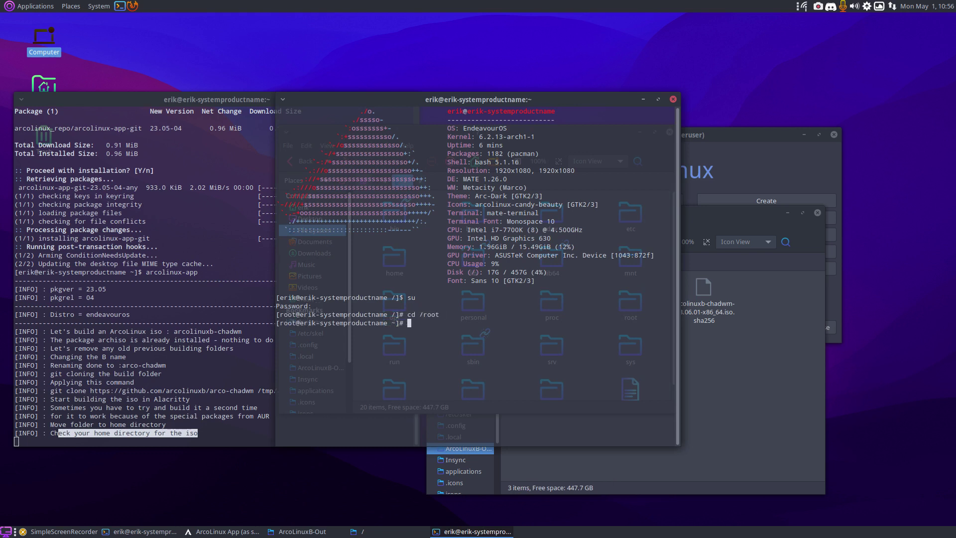
text(ls)
key(Return)
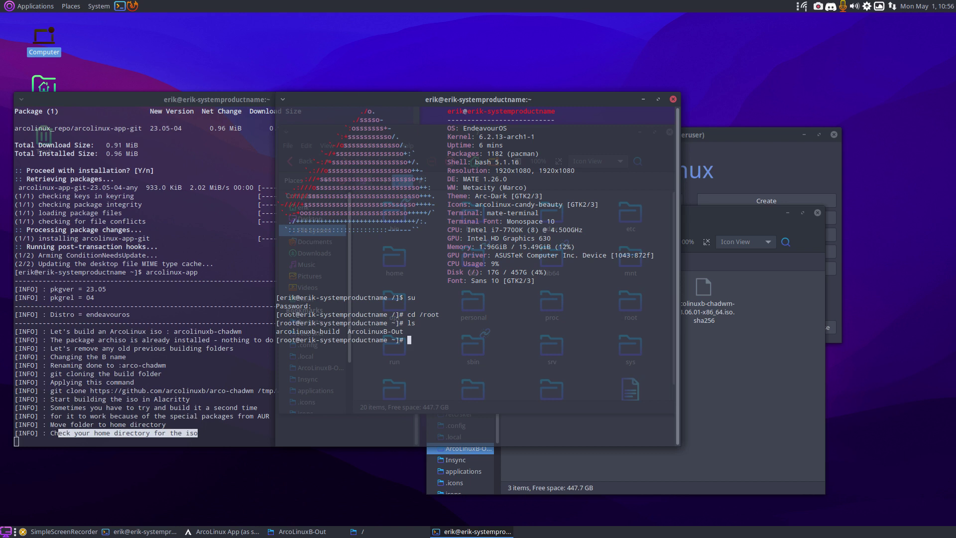
text(ls A)
key(Tab)
key(Return)
text(l)
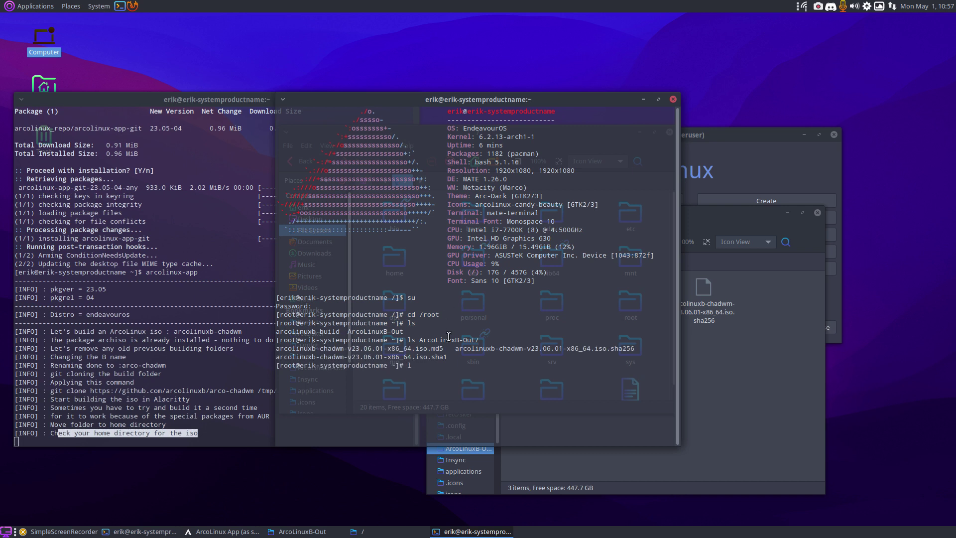
- Raise ArcoLinux App and rebuild the arcolinuxb-chadwm ISO, following the package downloads in Alacritty
click(777, 403)
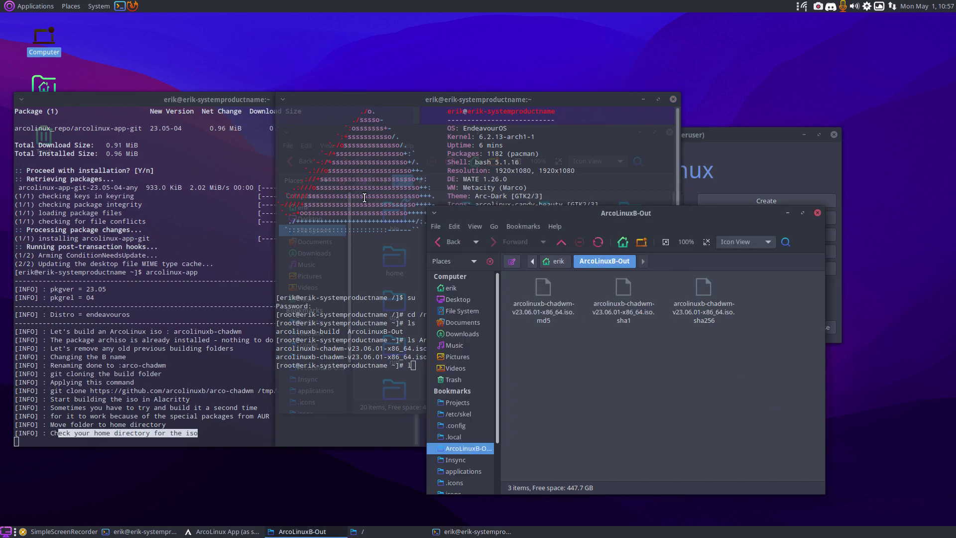
click(786, 170)
click(775, 200)
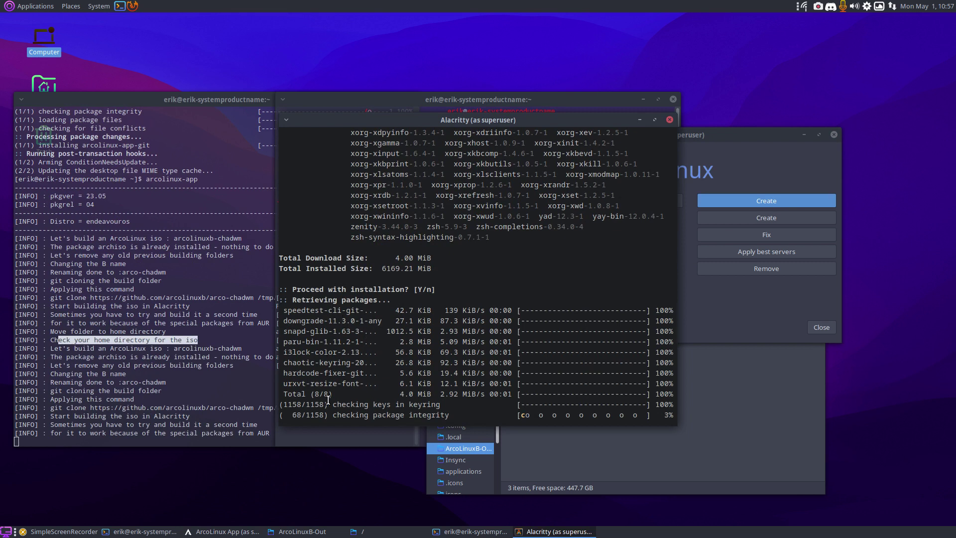
drag(337, 393, 272, 308)
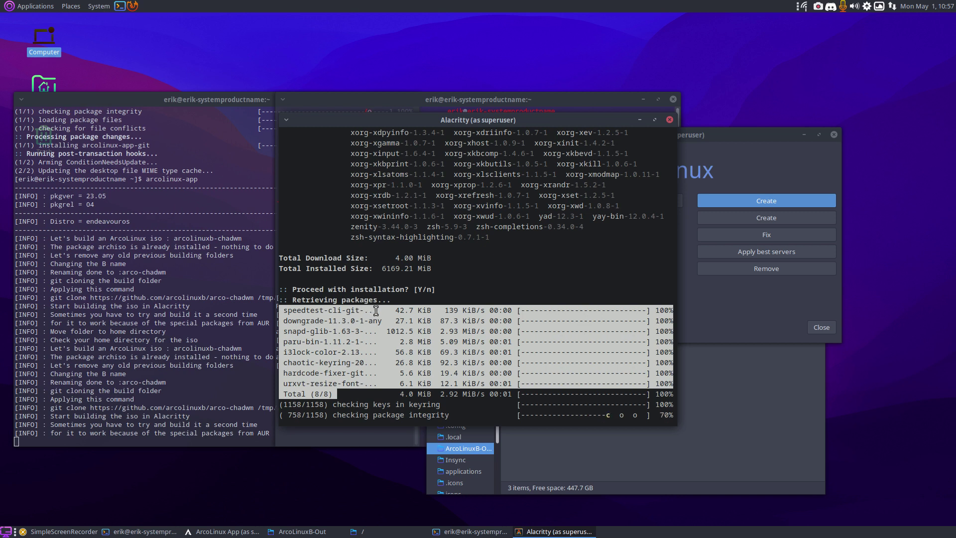
click(121, 436)
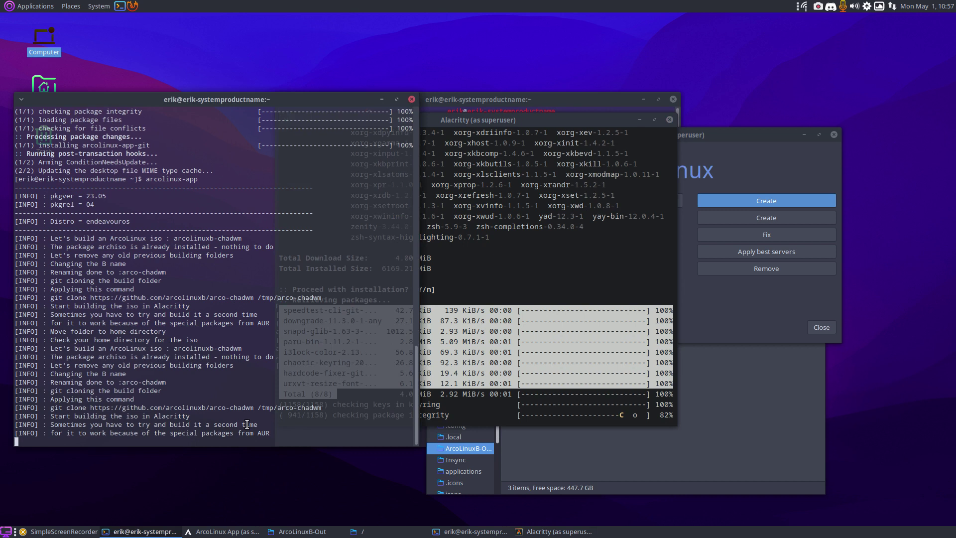
click(493, 353)
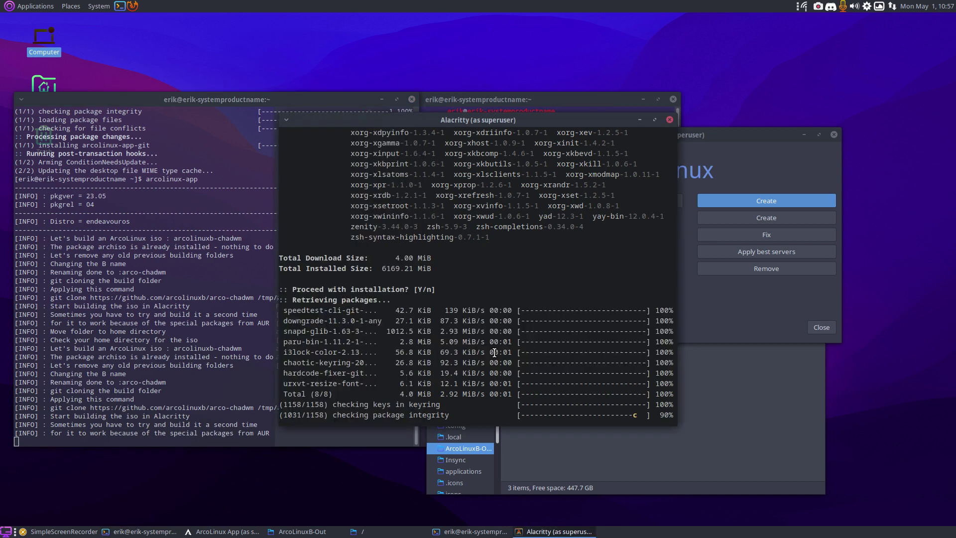
drag(393, 383, 282, 310)
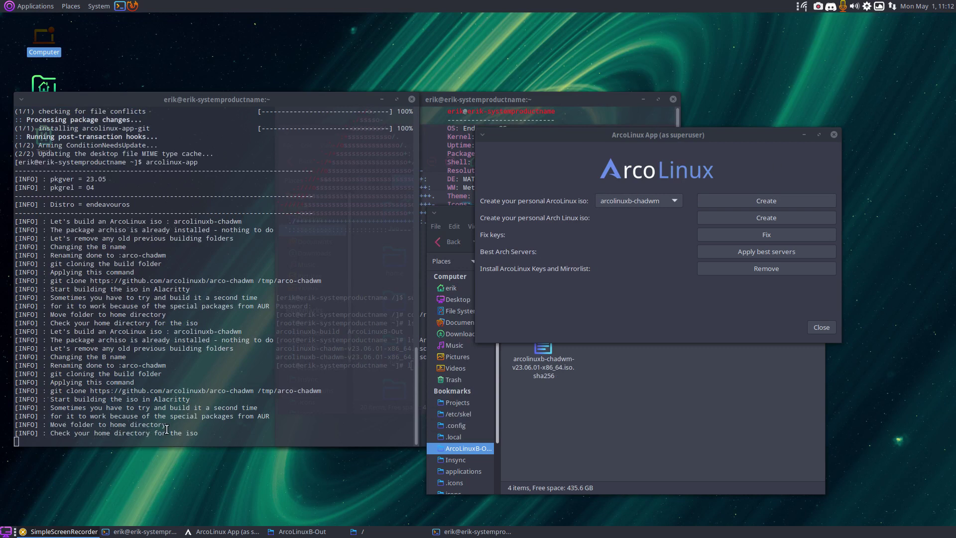
- Reopen ArcoLinuxB-Out from home and check the 2.4 GB arcolinuxb-chadwm-v23.06.01-x86_64.iso
click(606, 438)
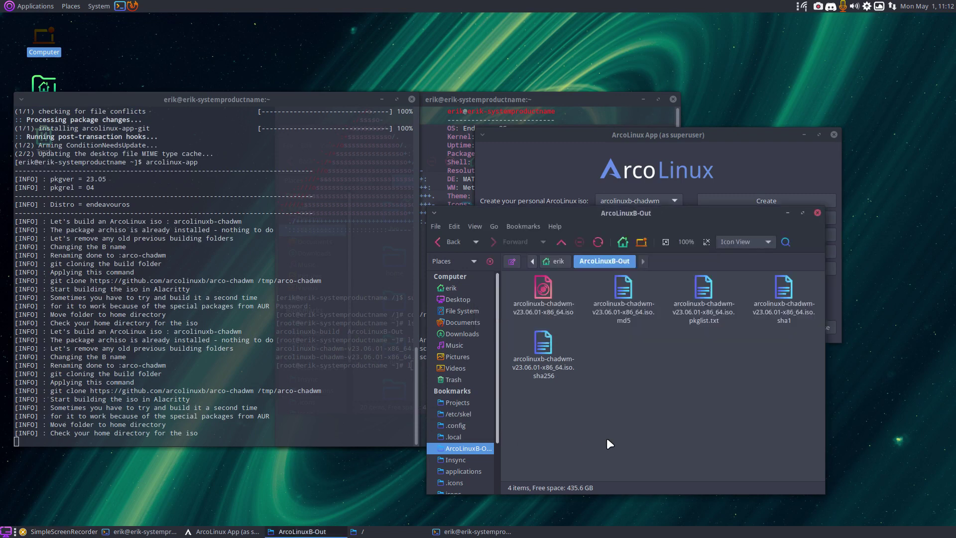
click(558, 259)
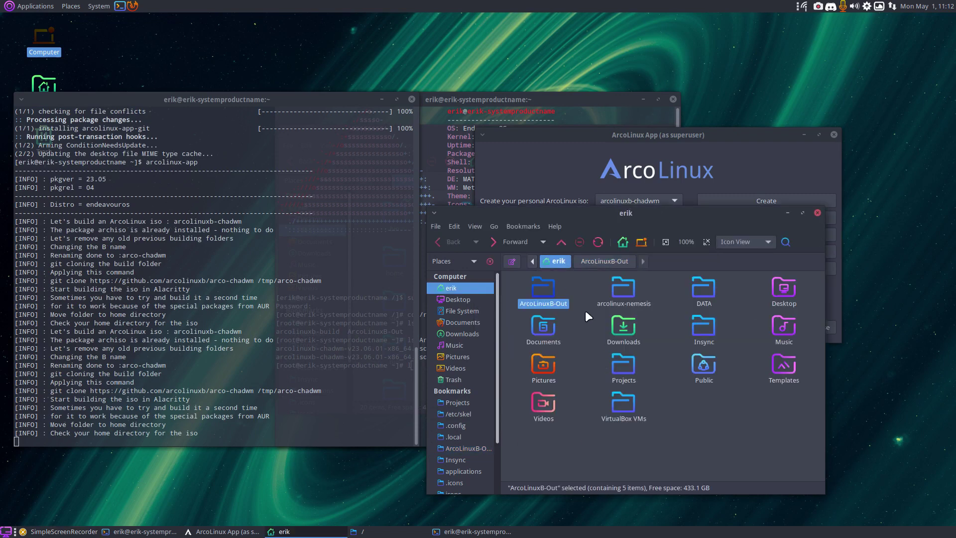
double_click(544, 297)
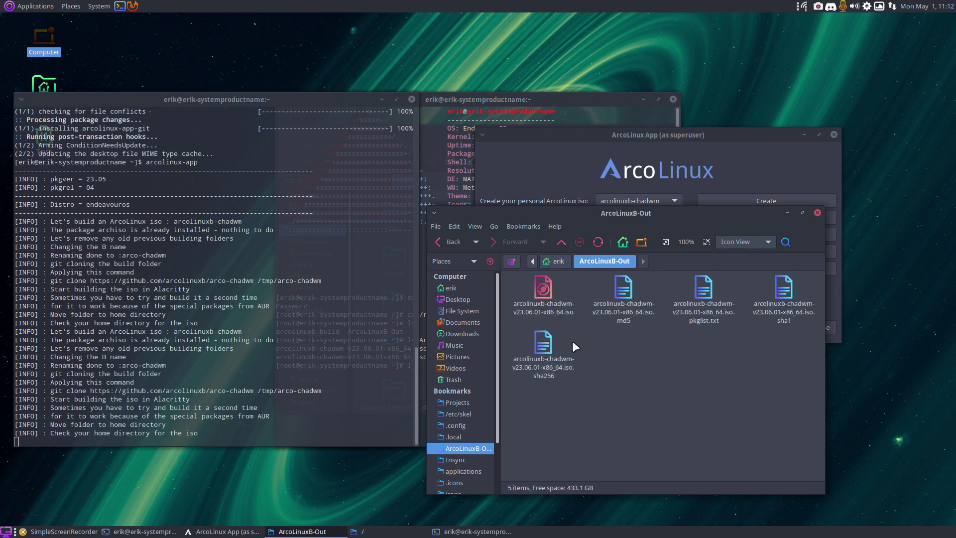
click(541, 297)
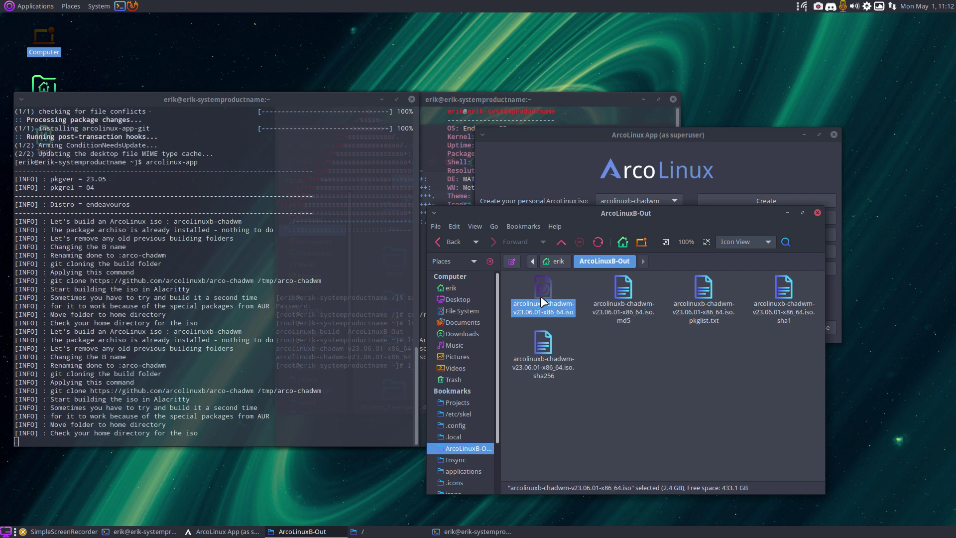
click(594, 364)
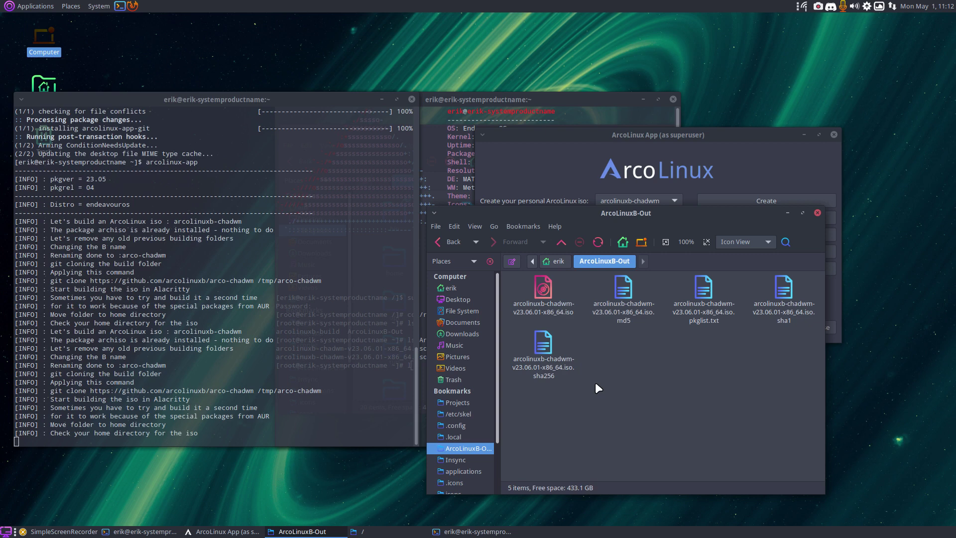
- Close both terminals, confirming each, then close the ArcoLinuxB-Out and root Caja windows
click(412, 99)
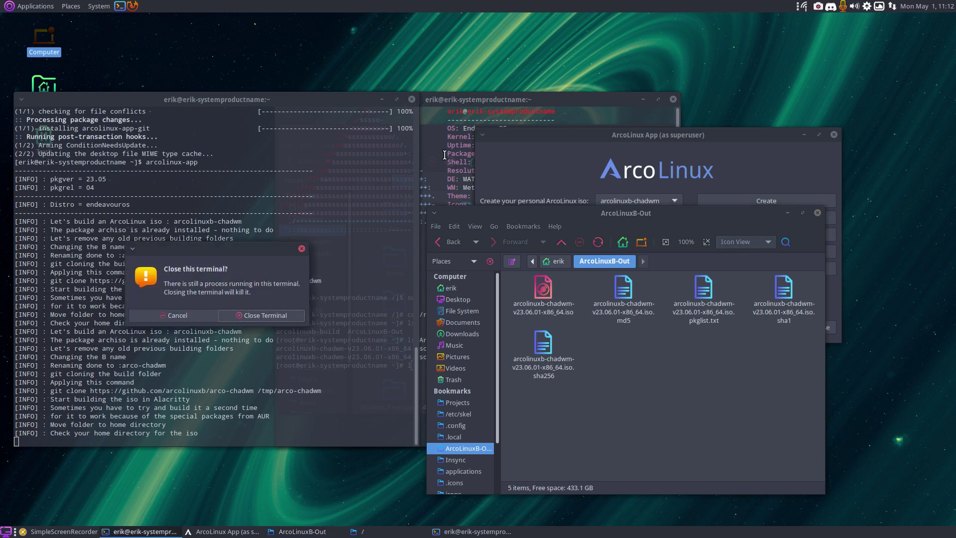
click(257, 317)
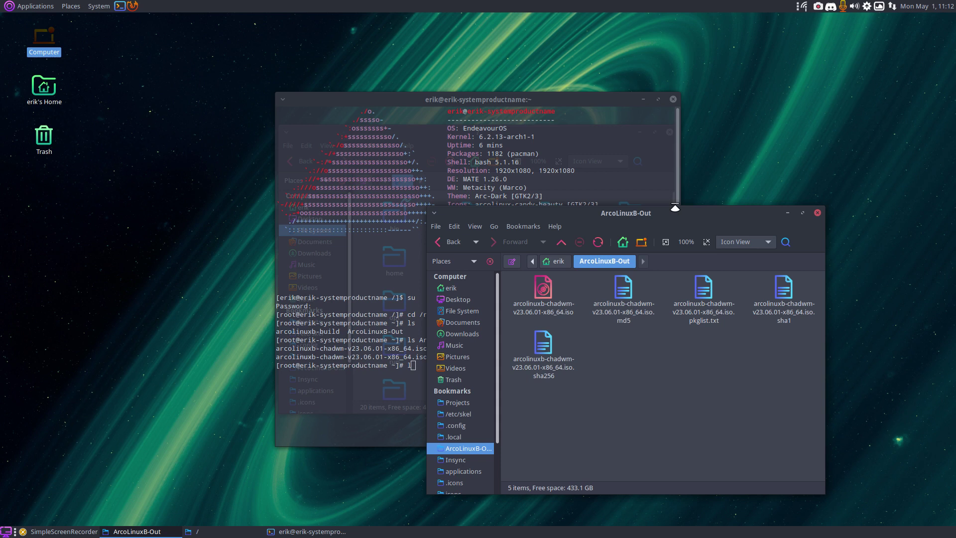
click(673, 100)
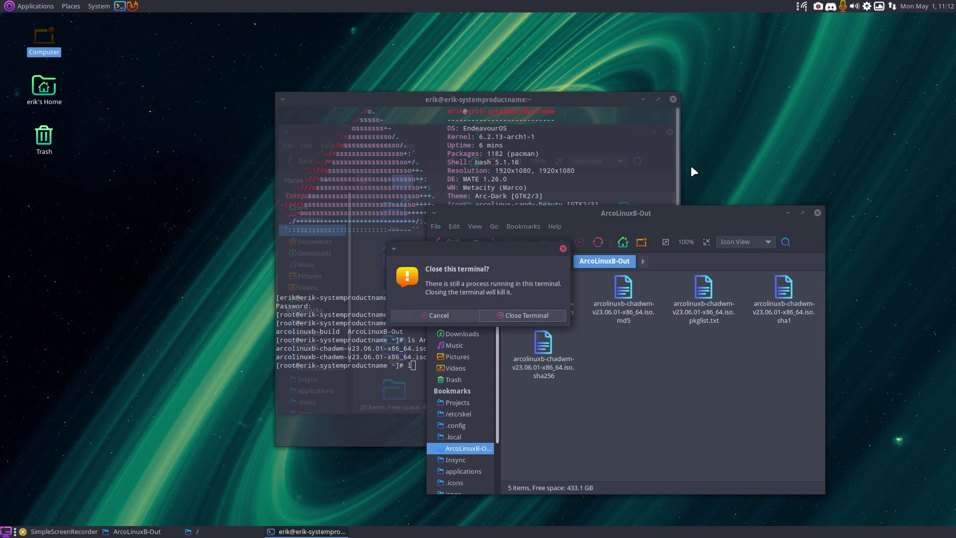
click(545, 315)
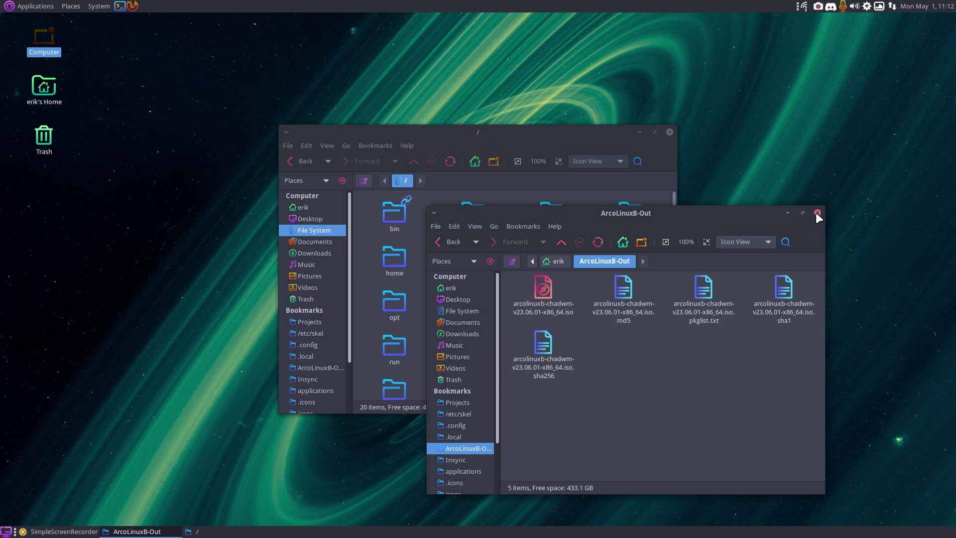
click(817, 213)
click(670, 132)
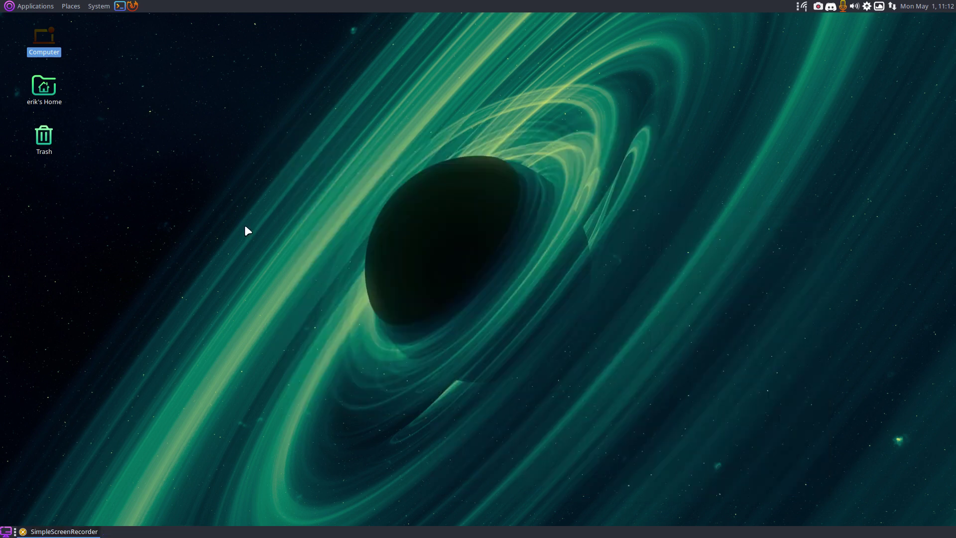
- Launch arcolinux-app from a new terminal, authenticating with the administrator password
click(119, 6)
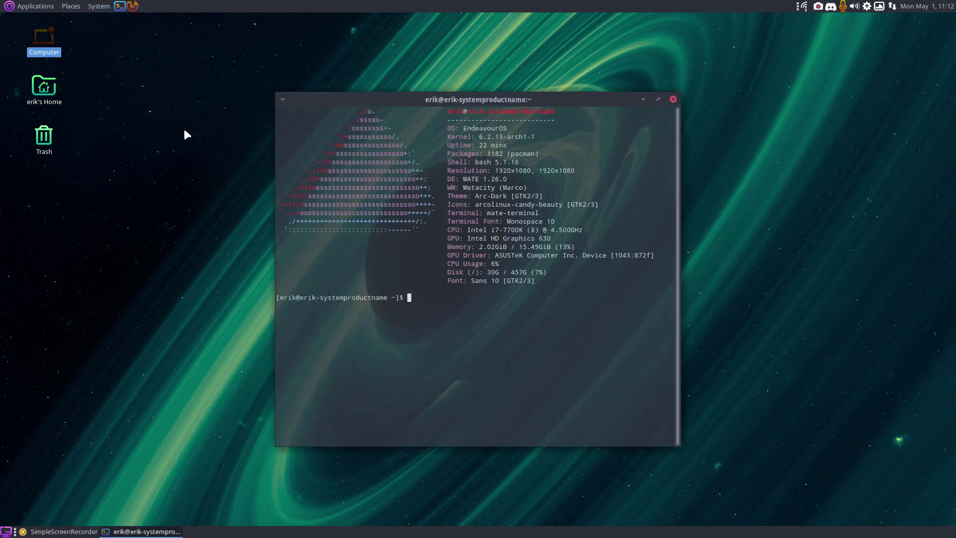
text(arcolinux-app)
key(Return)
text(***)
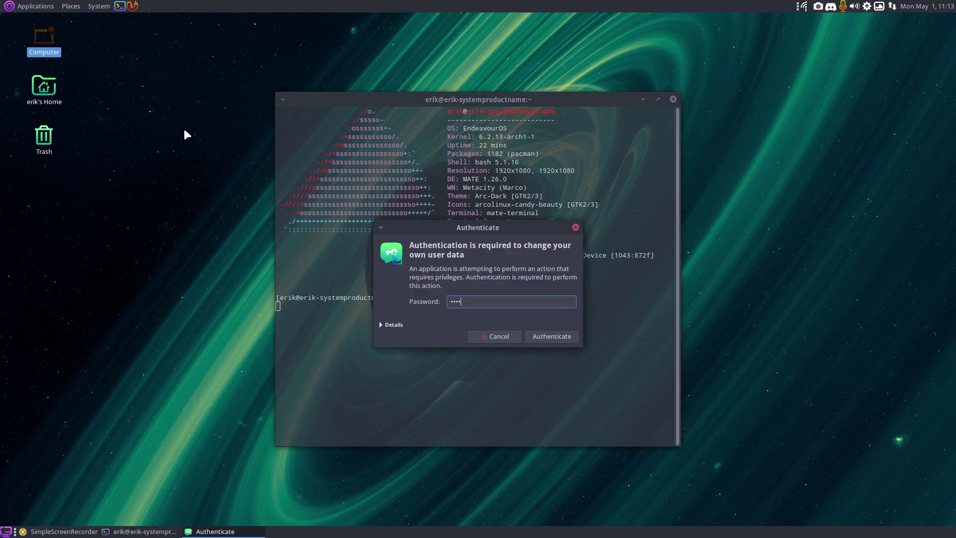
key(Return)
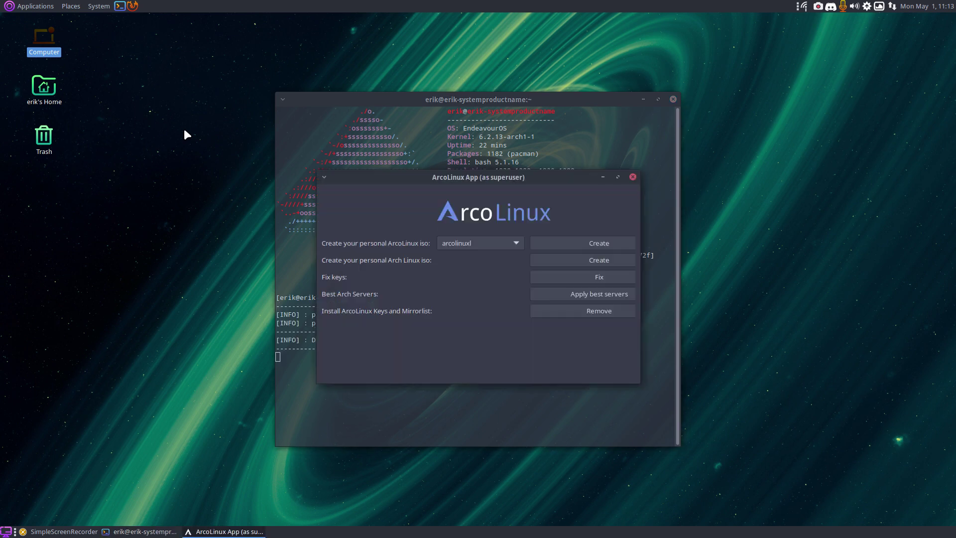
- Widen the ArcoLinux App window so all its options are visible
click(582, 277)
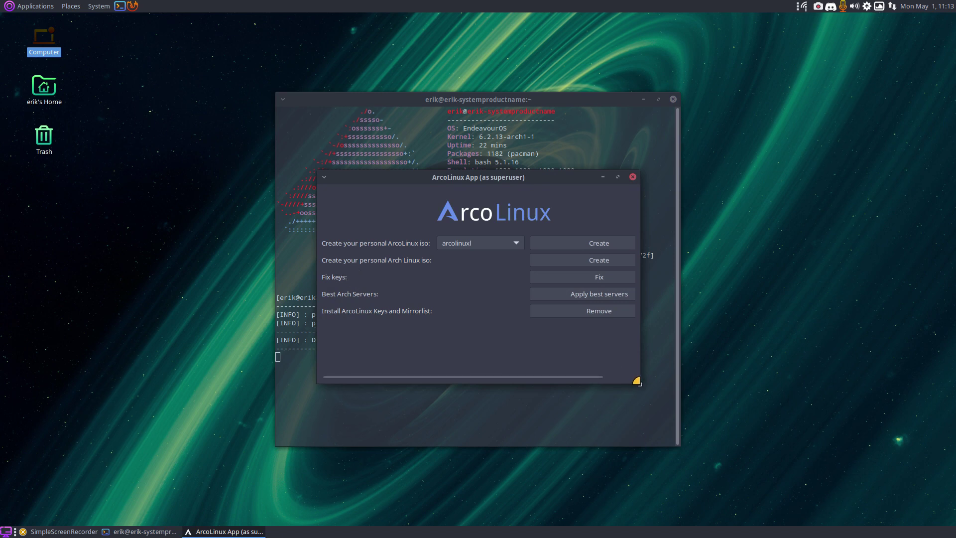
drag(639, 382, 675, 381)
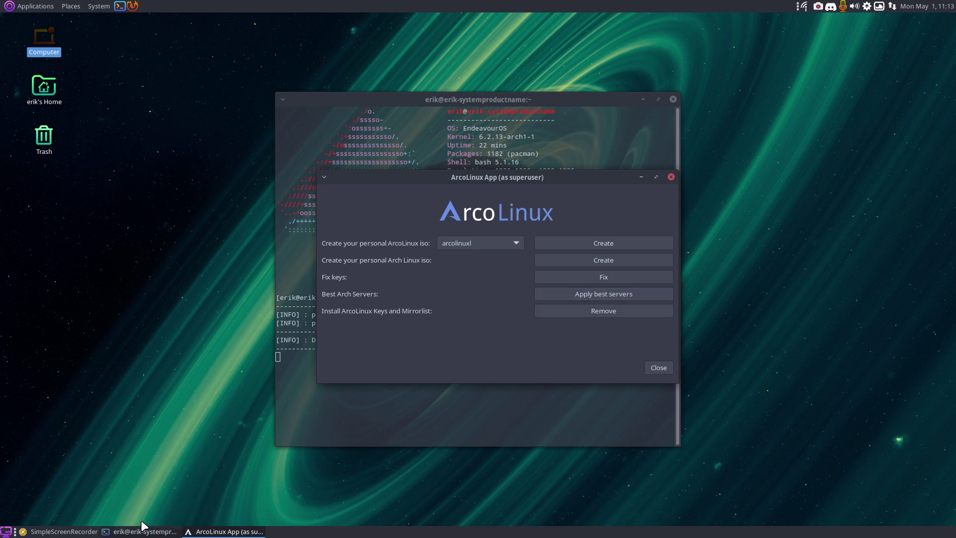
click(137, 348)
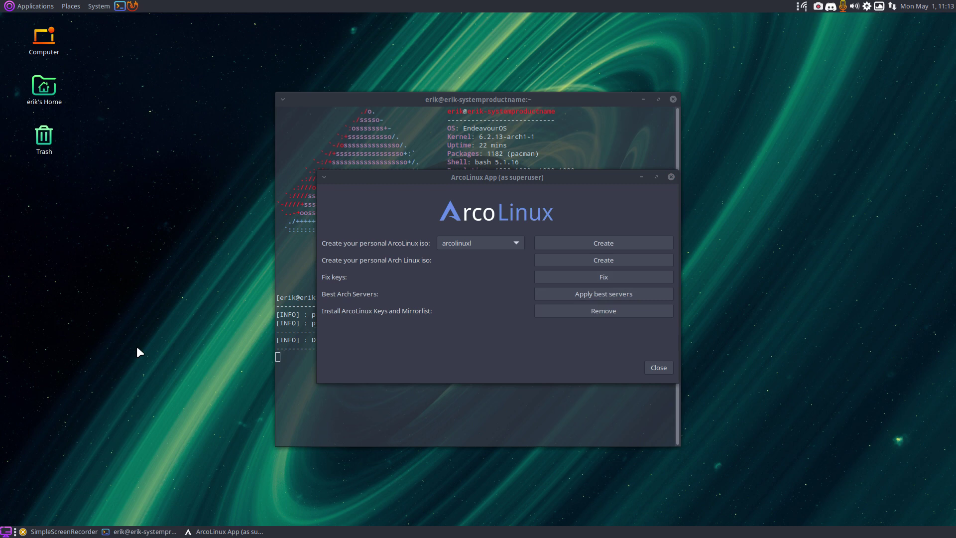
click(120, 6)
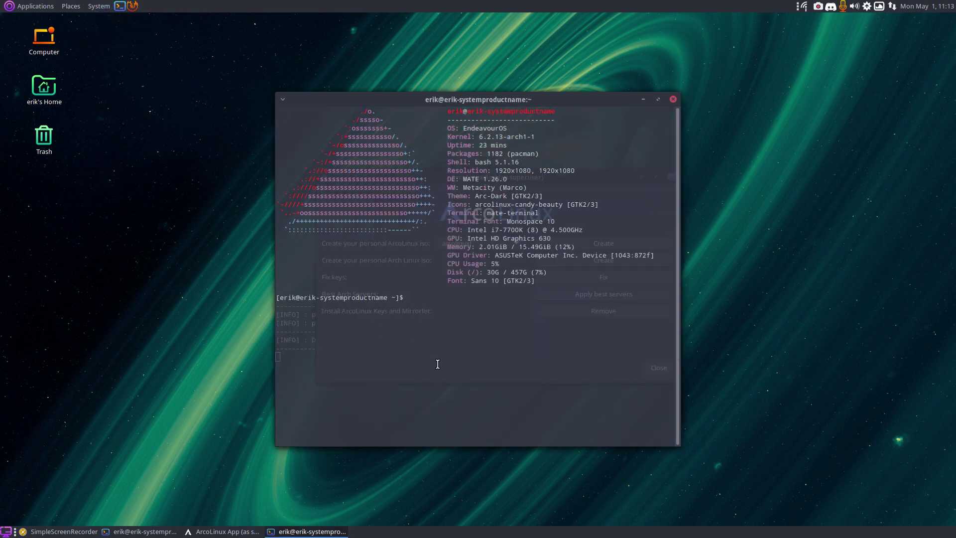
text(nmirrorlist ²)
key(BackSpace)
key(Return)
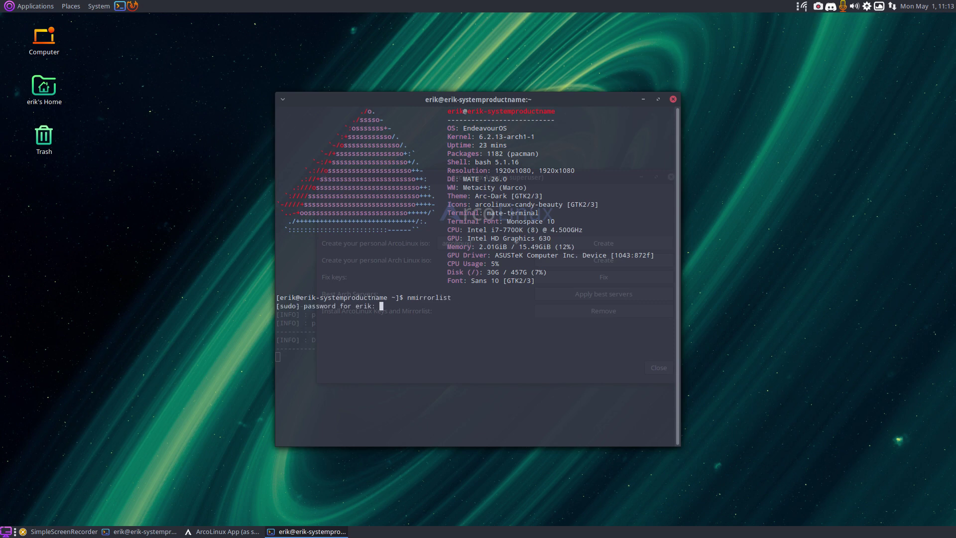
key(Return)
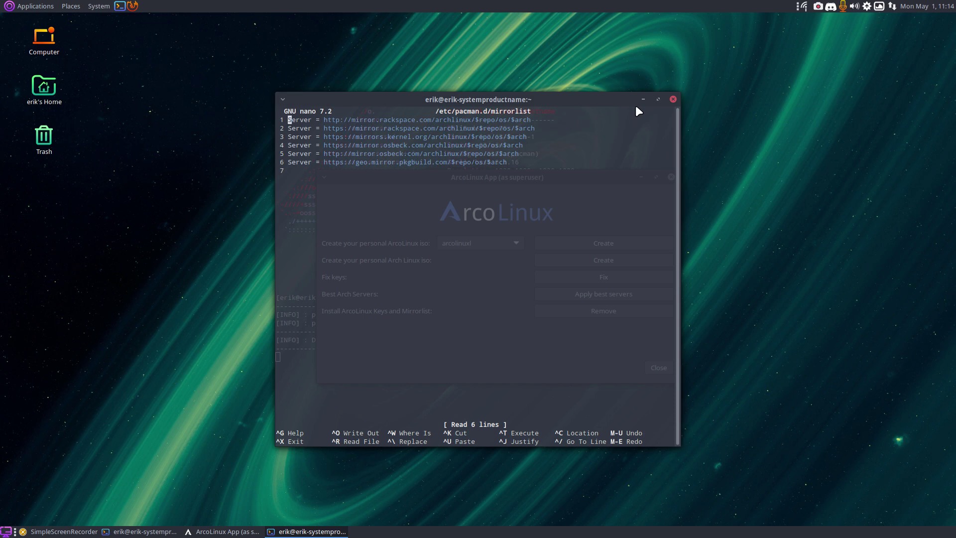
click(673, 99)
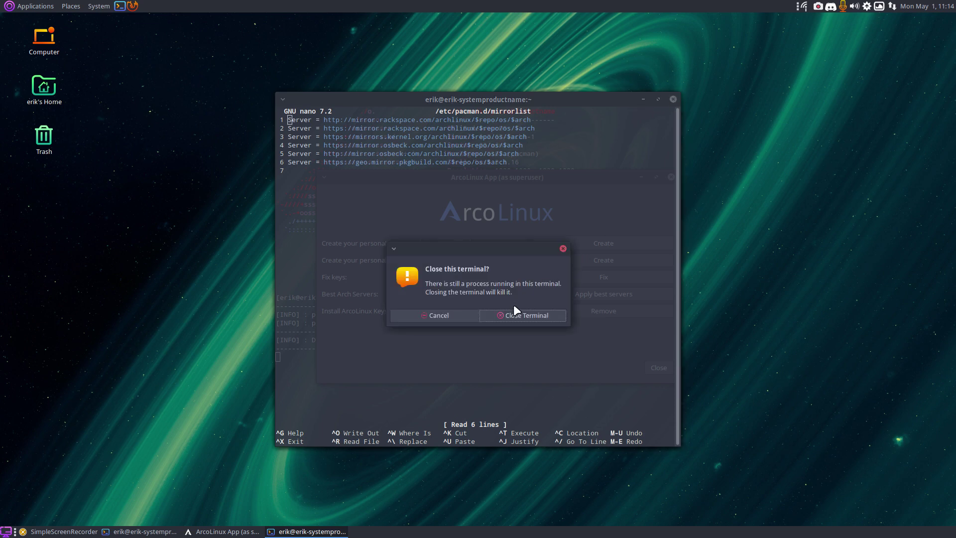
click(522, 316)
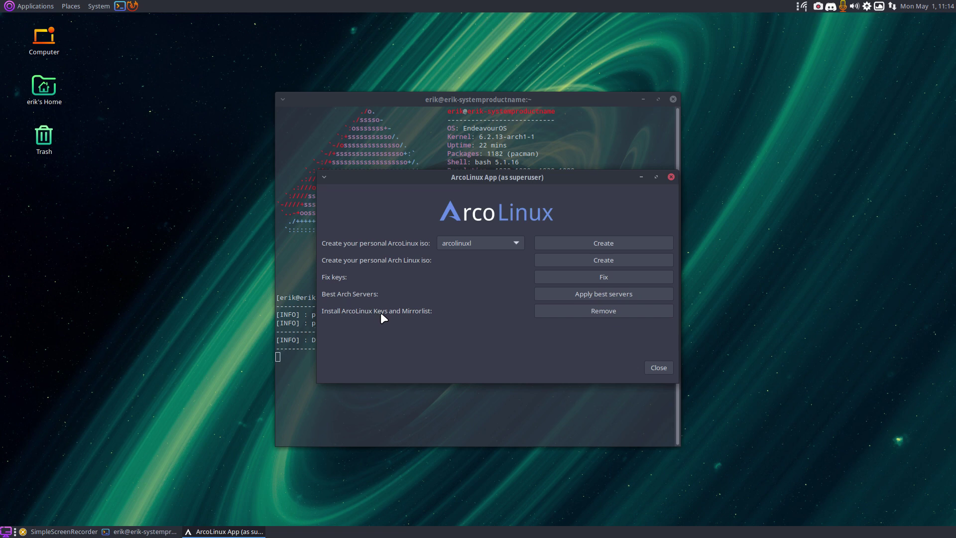
- Run the update command in a new terminal to check for system updates
click(145, 317)
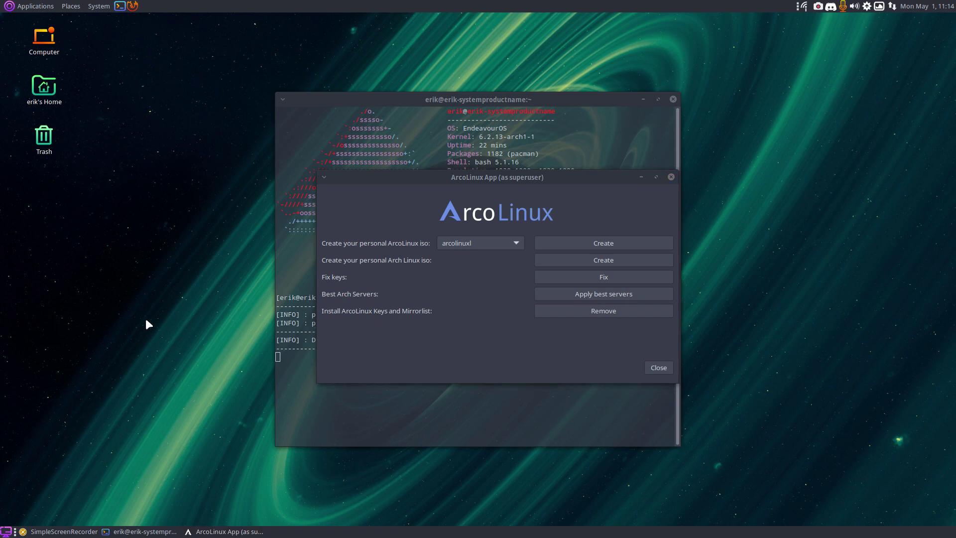
click(116, 6)
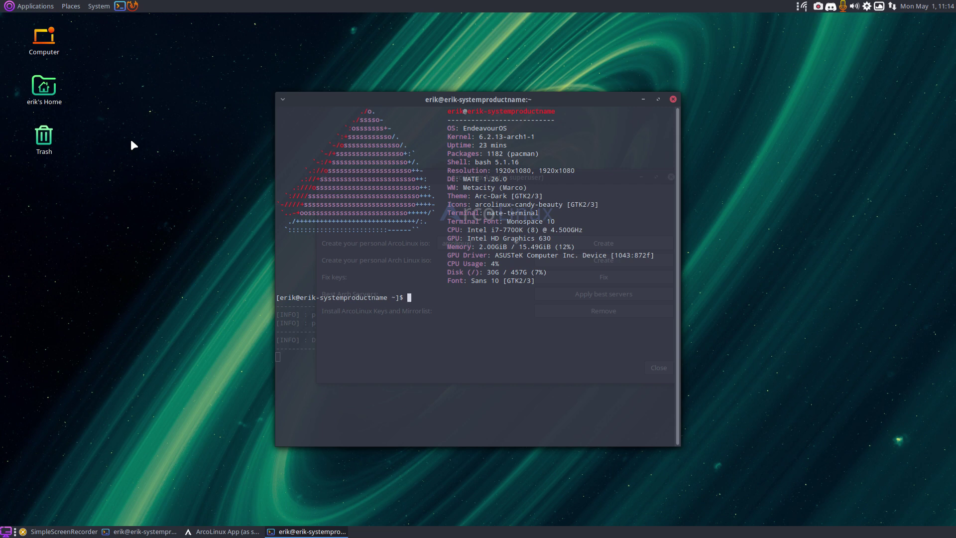
text(update)
key(Return)
key(Return)
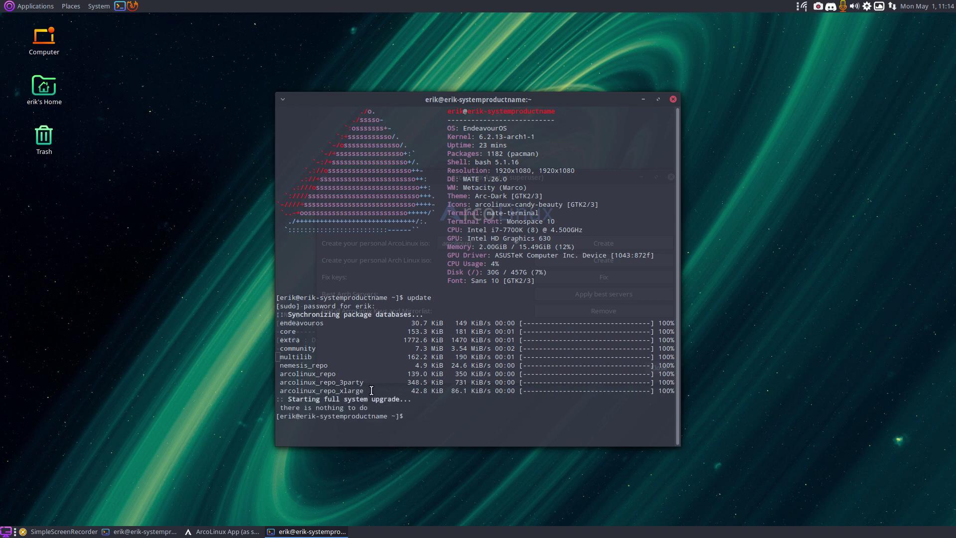
- Highlight the arcolinux and endeavouros repository output, close the terminal, and move ArcoLinux App up
drag(360, 390, 327, 357)
double_click(324, 322)
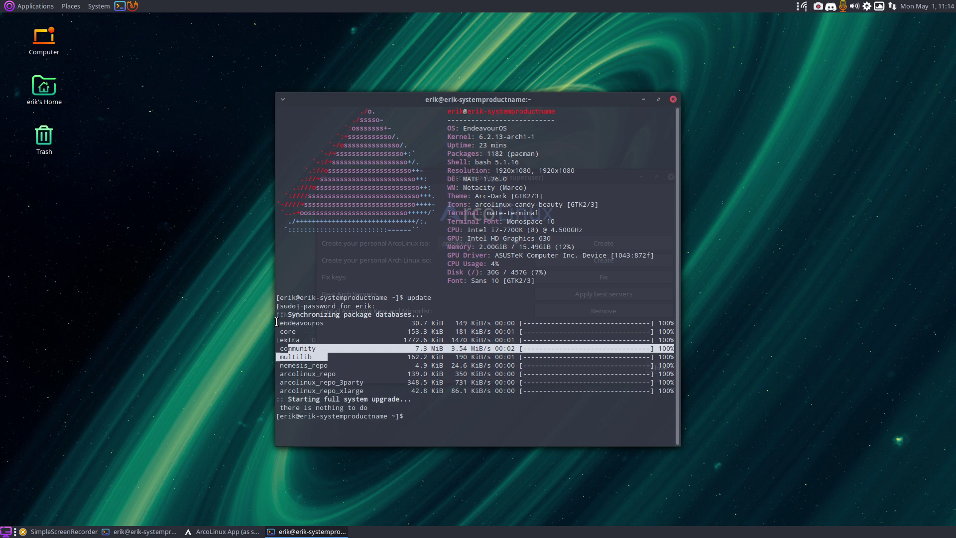
click(673, 99)
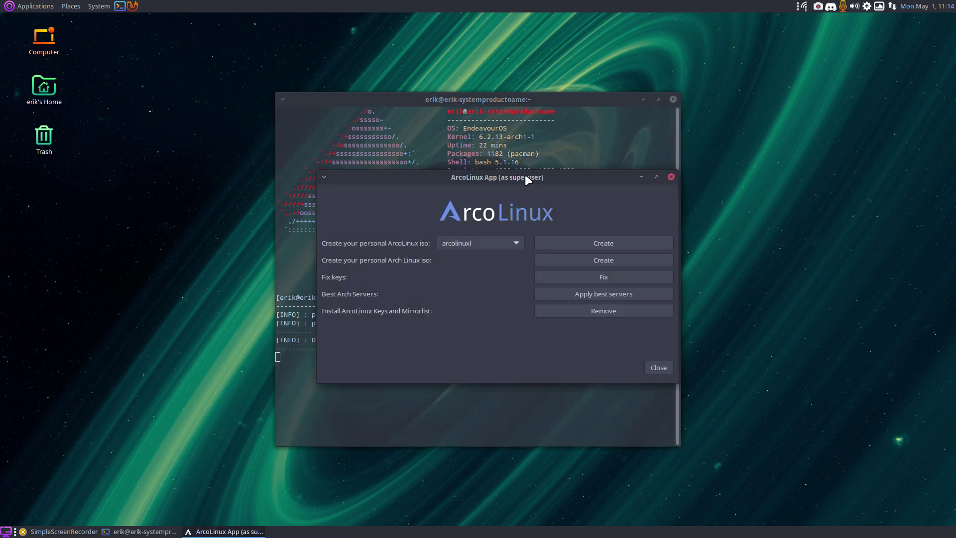
drag(526, 175, 505, 70)
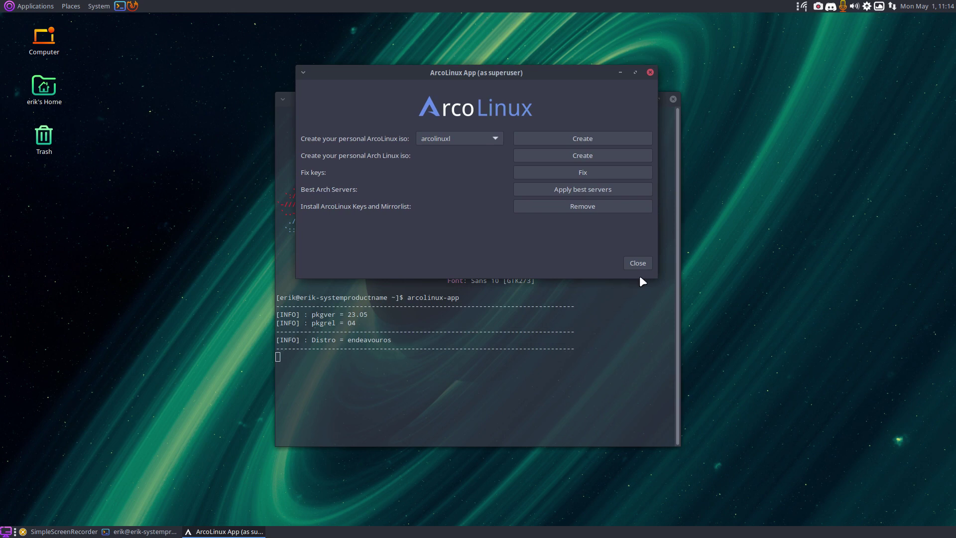